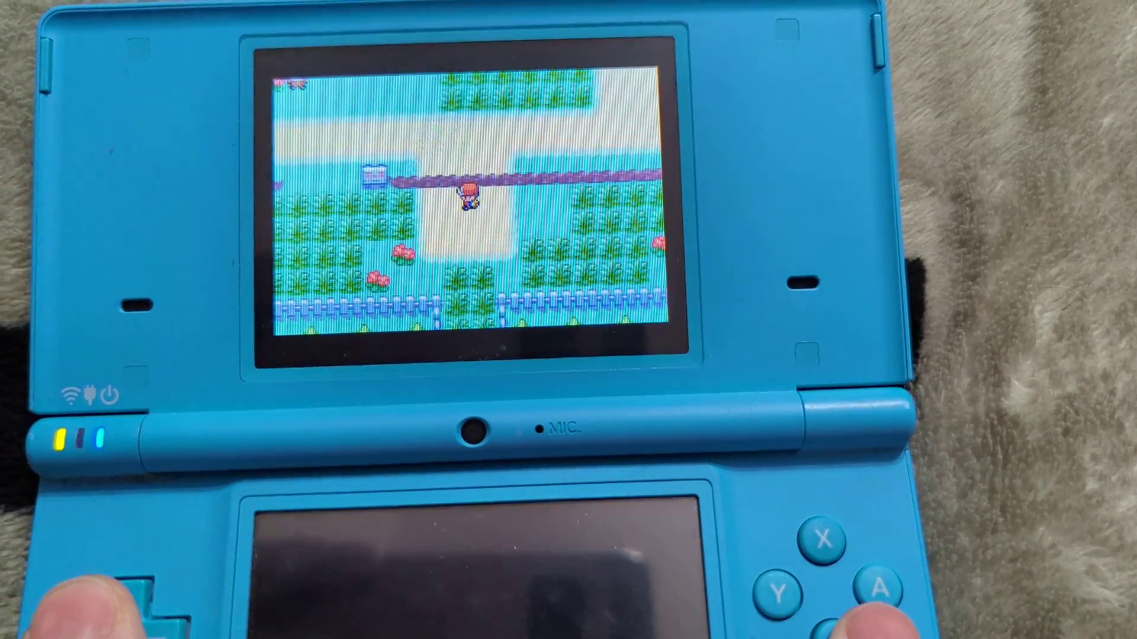
{"action": "key", "text": "Up"}
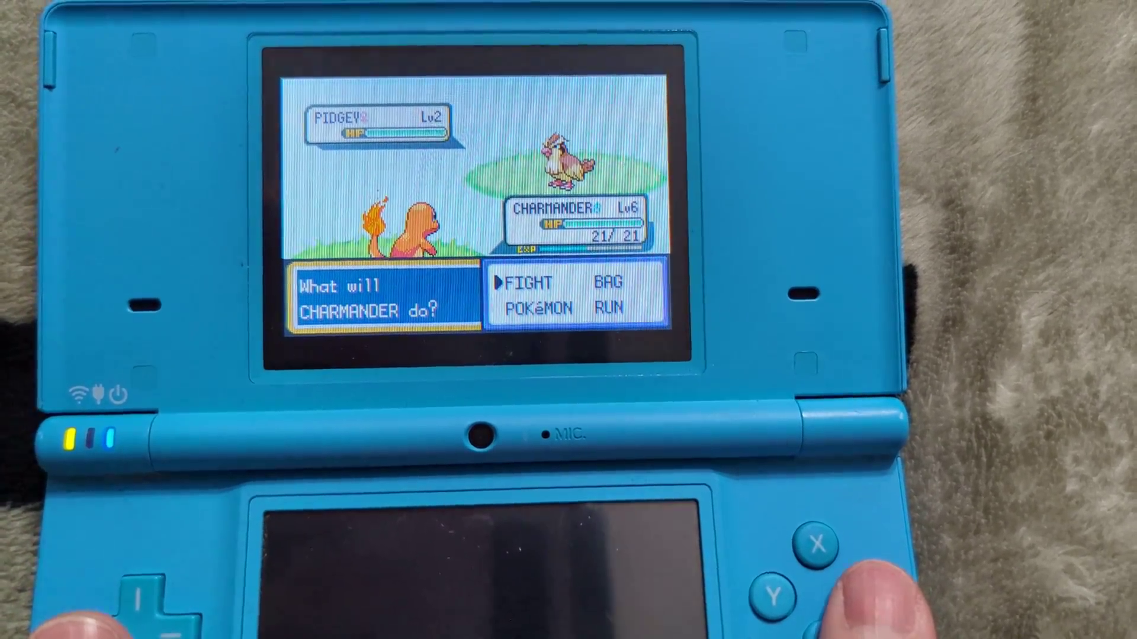
{"action": "key", "text": "a"}
{"action": "key", "text": "a"}
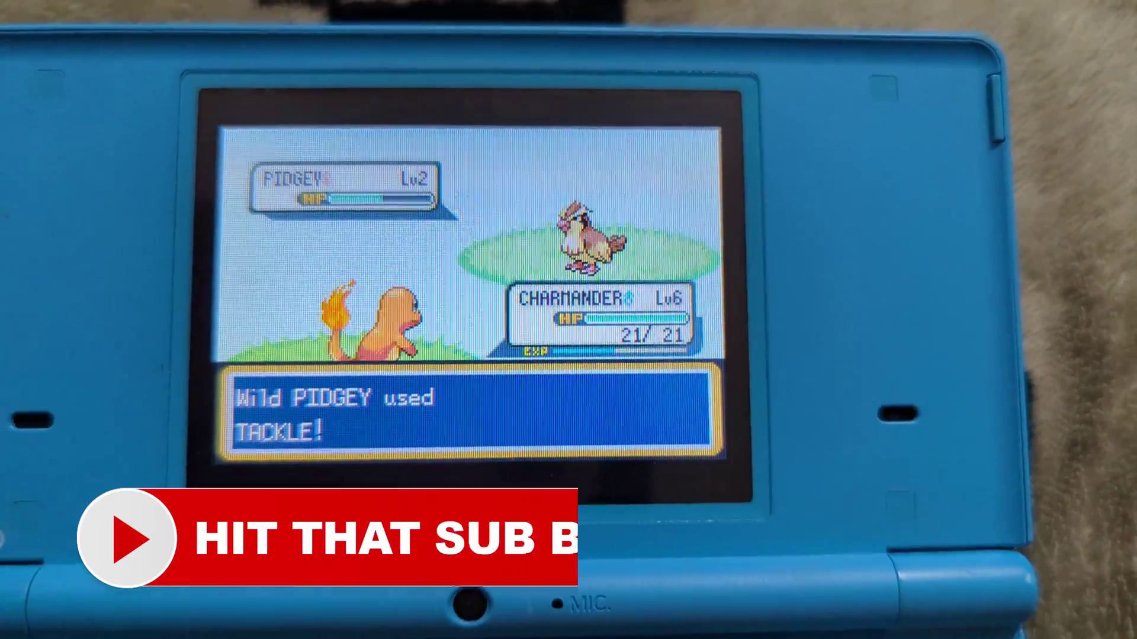
{"action": "key", "text": "a"}
{"action": "key", "text": "a"}
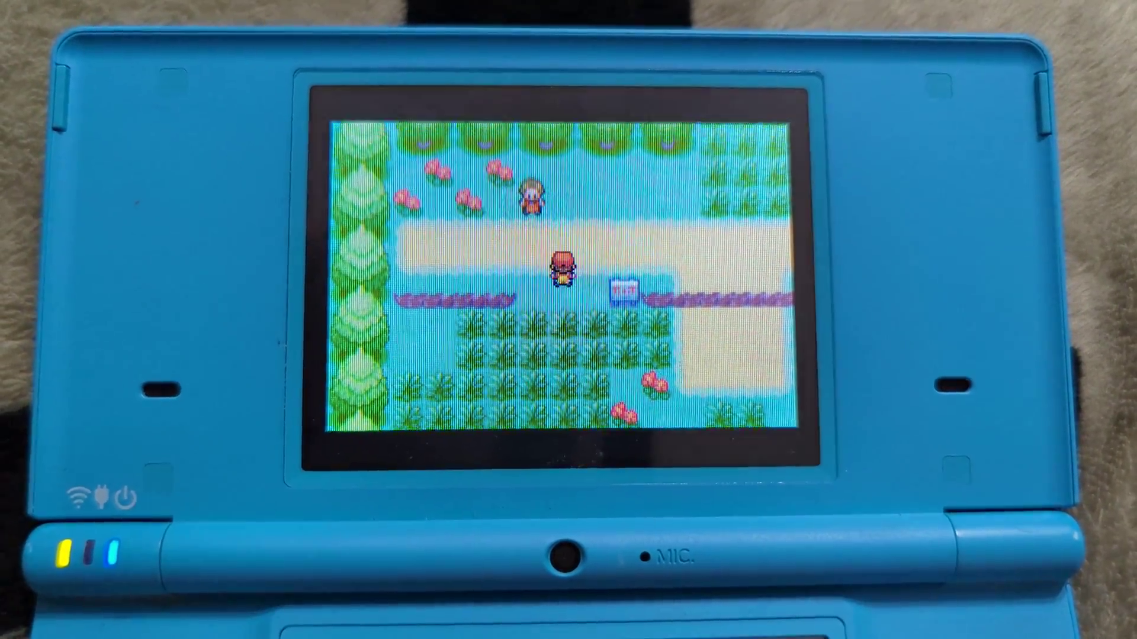
{"action": "key", "text": "Right"}
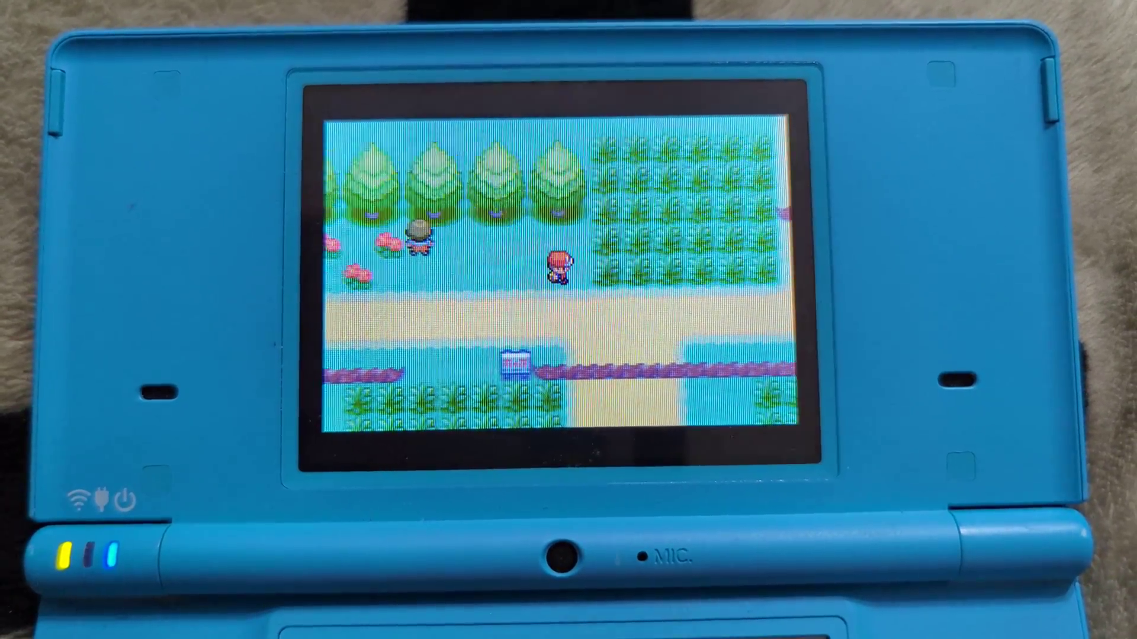
{"action": "key", "text": "Up"}
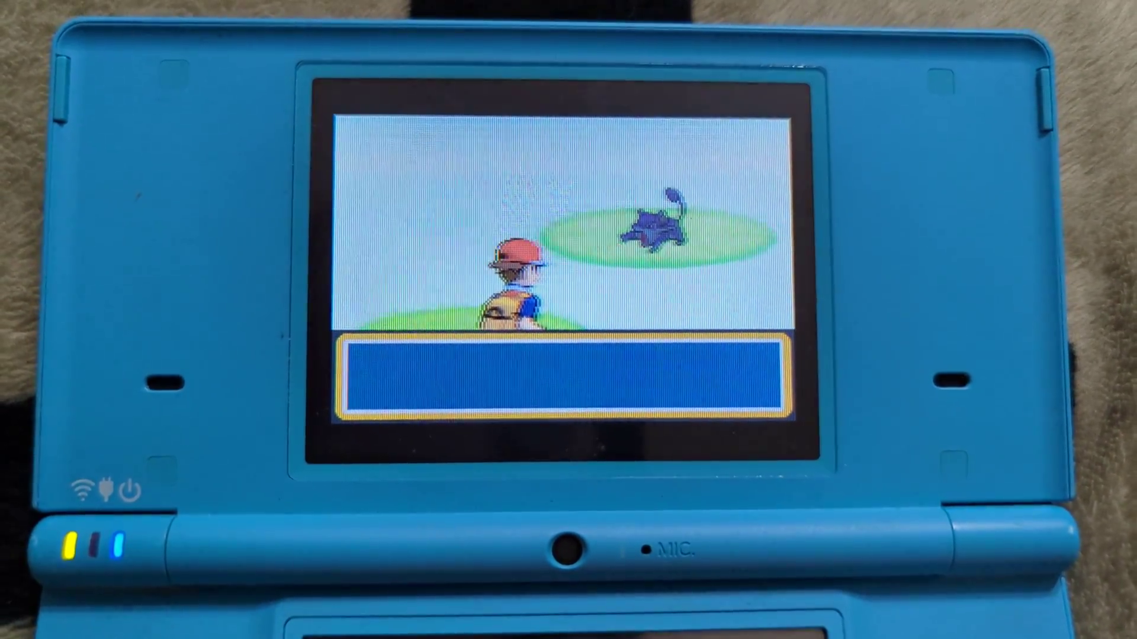
{"action": "key", "text": "a"}
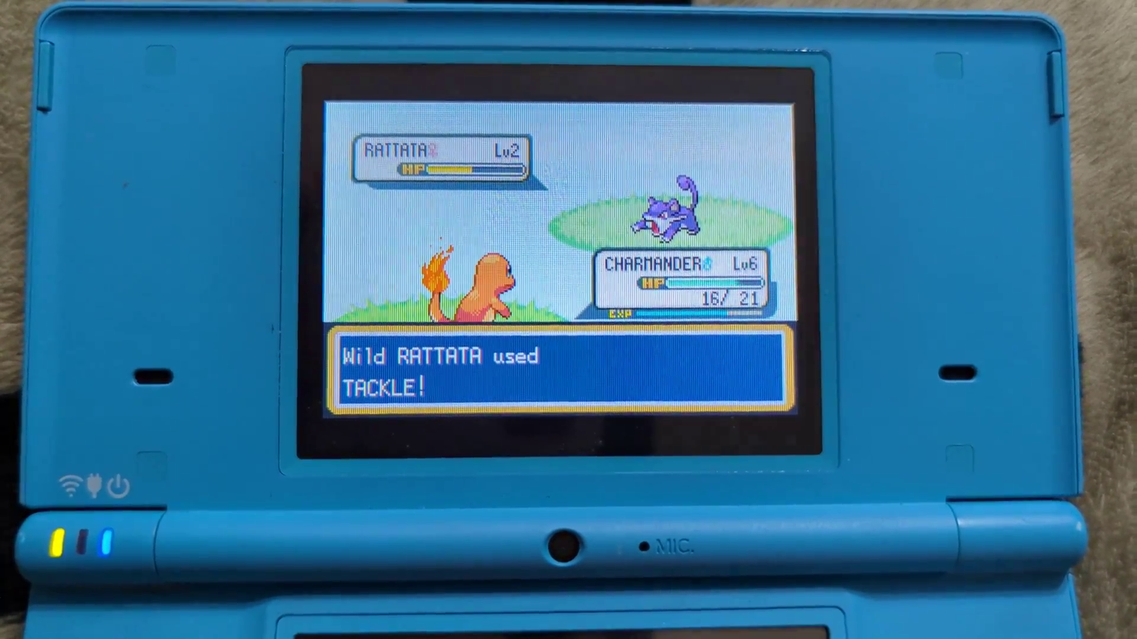
{"action": "key", "text": "a"}
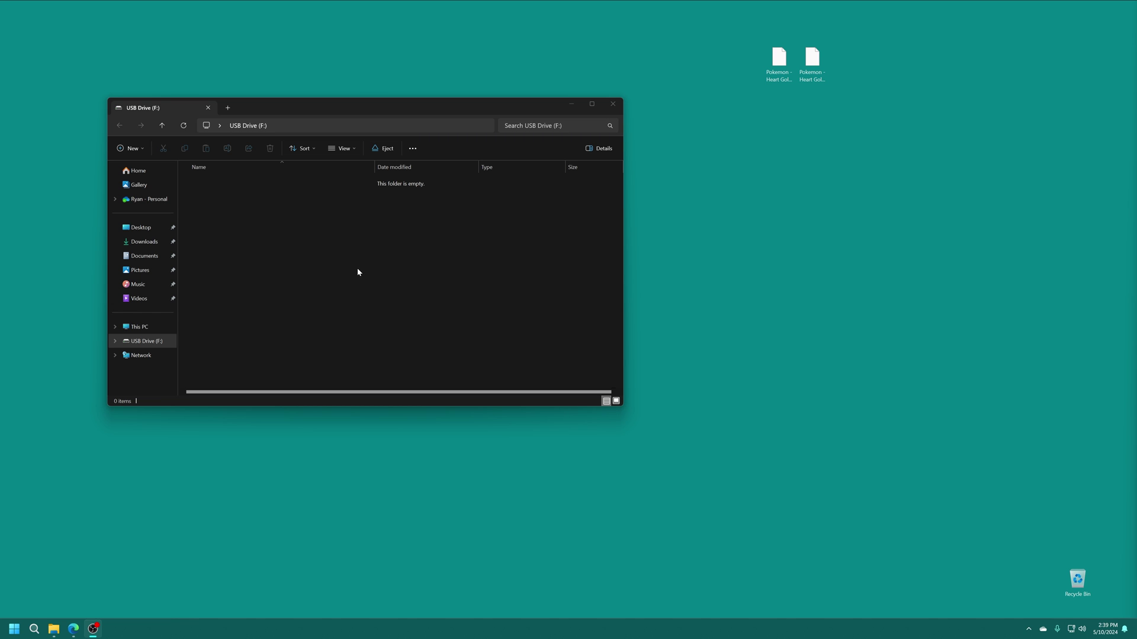
- Check the file system of USB Drive (F:) in its properties
{"action": "right_click", "coordinate": [335, 271]}
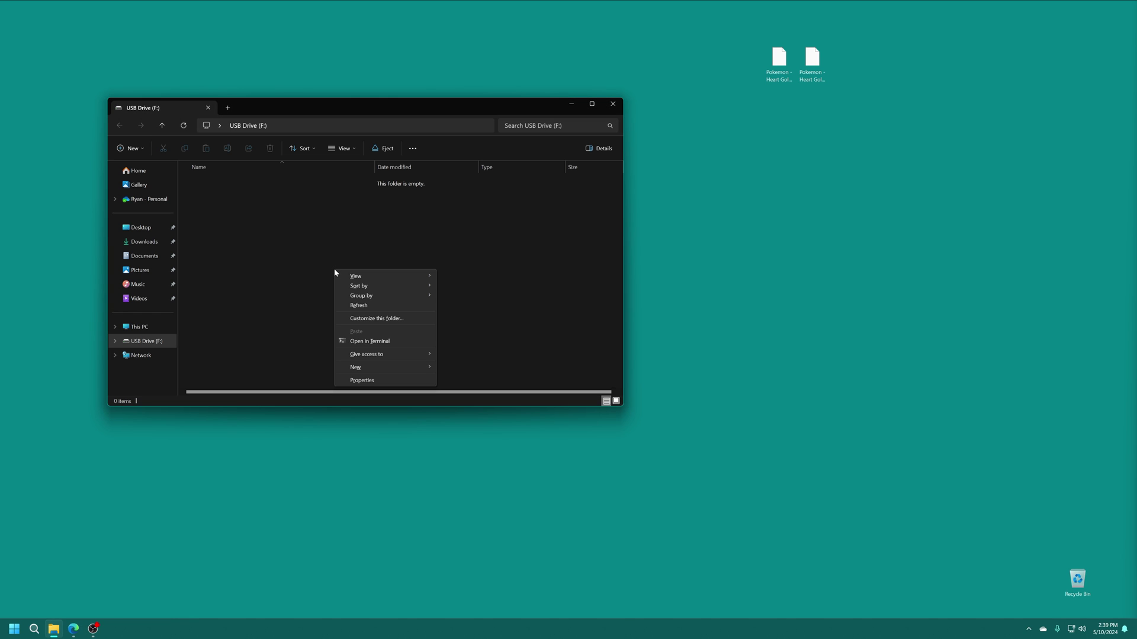
{"action": "left_click", "coordinate": [370, 381]}
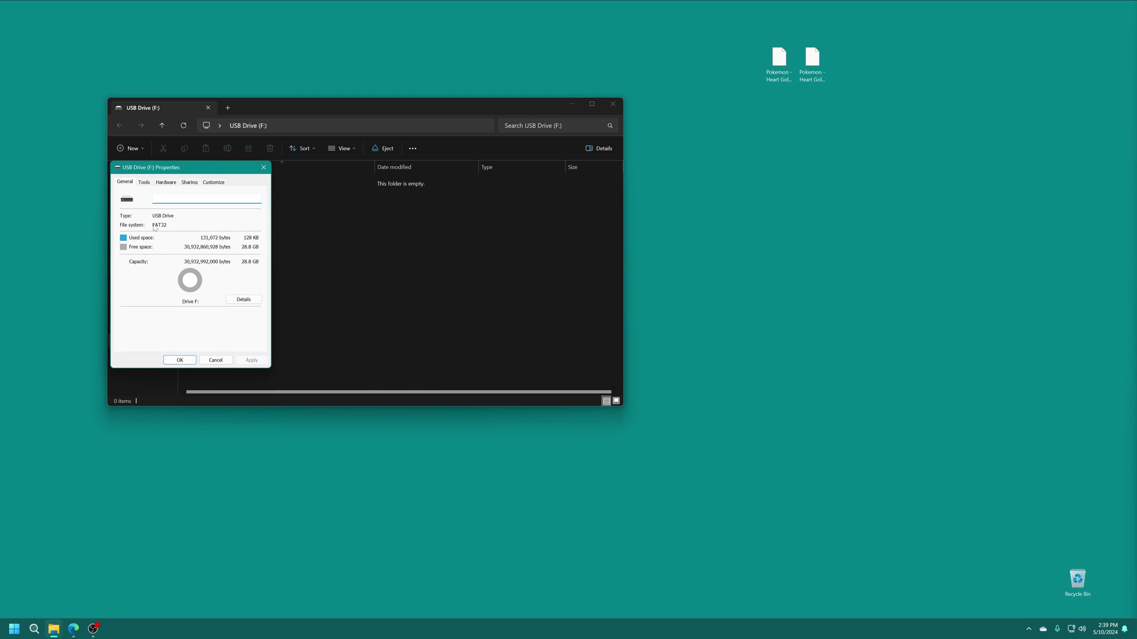
{"action": "left_click", "coordinate": [180, 361]}
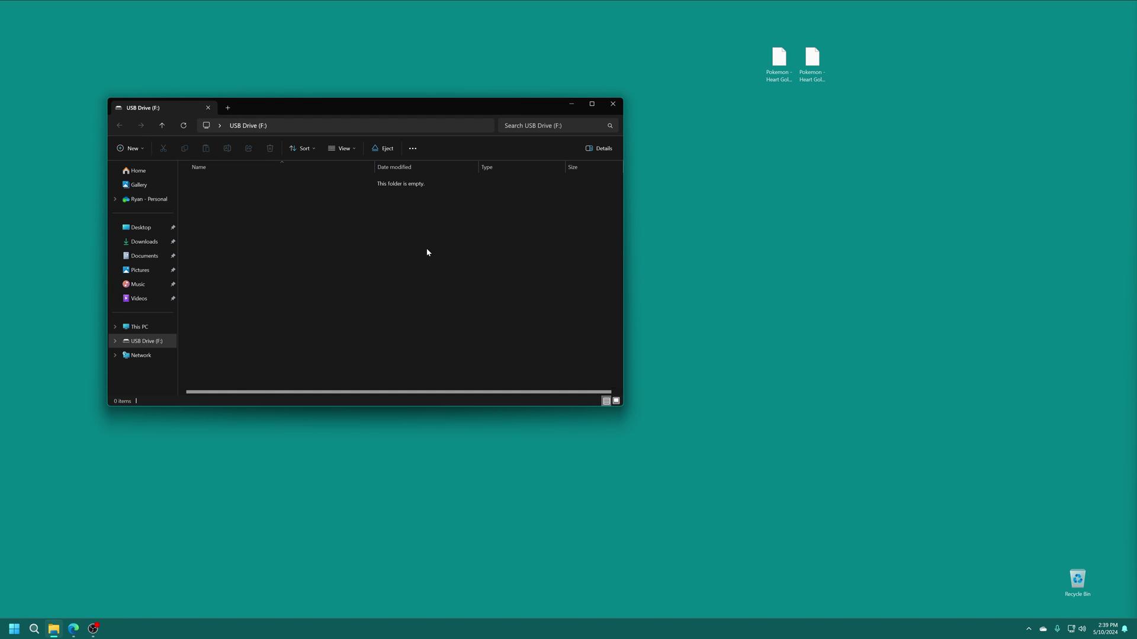
- Quick-format USB Drive (F:) as FAT32 with a 32-kilobyte allocation unit size
{"action": "left_click", "coordinate": [143, 328]}
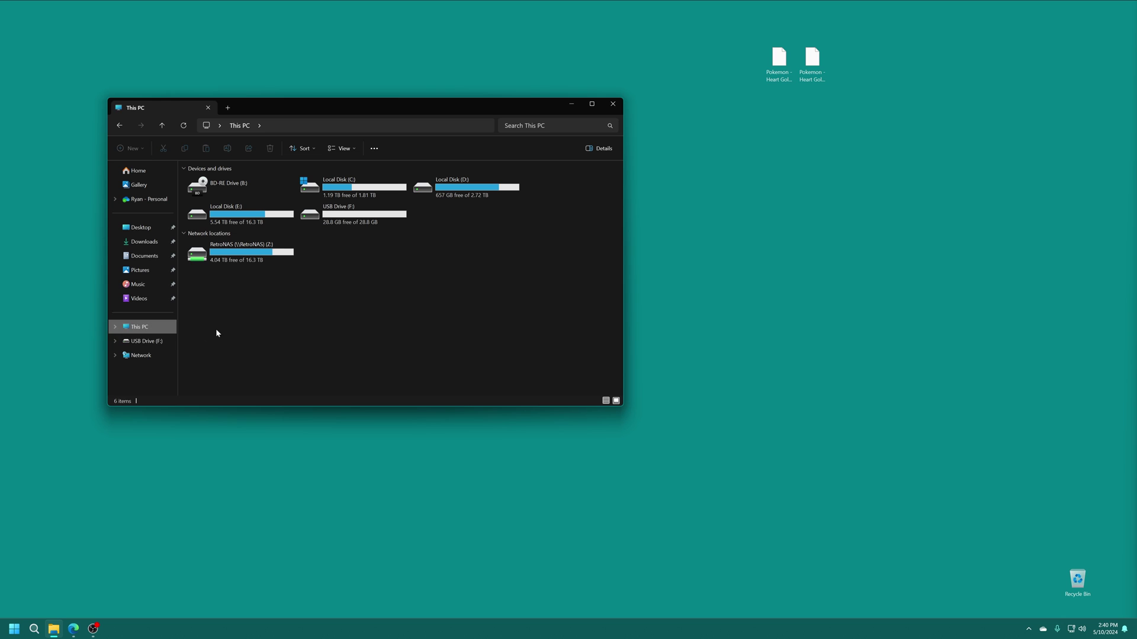
{"action": "left_click", "coordinate": [355, 218]}
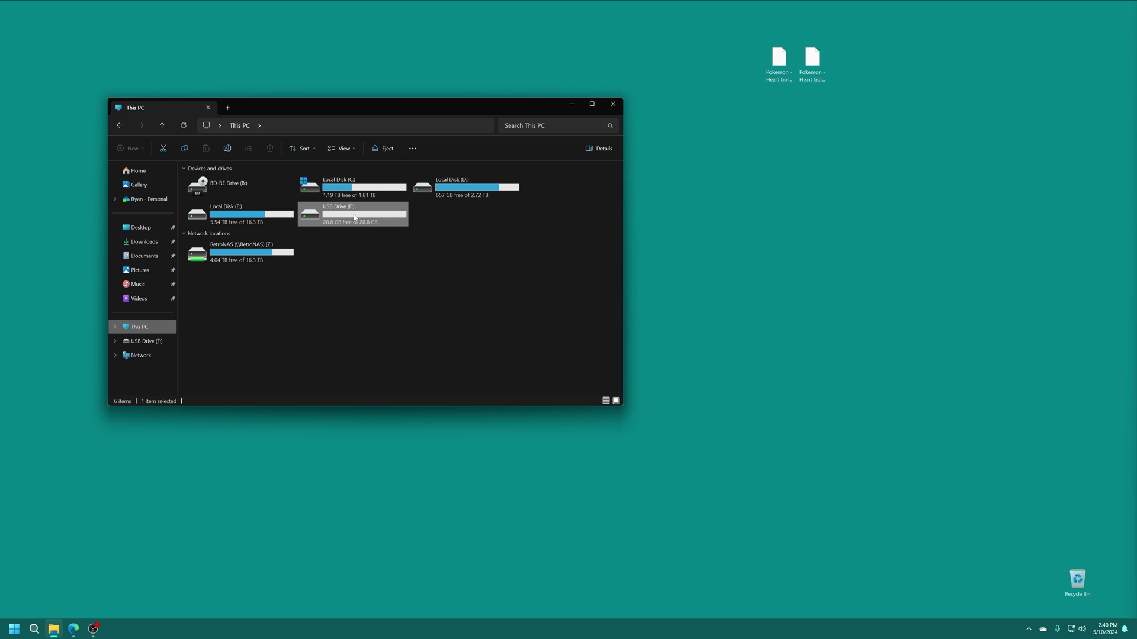
{"action": "right_click", "coordinate": [350, 218]}
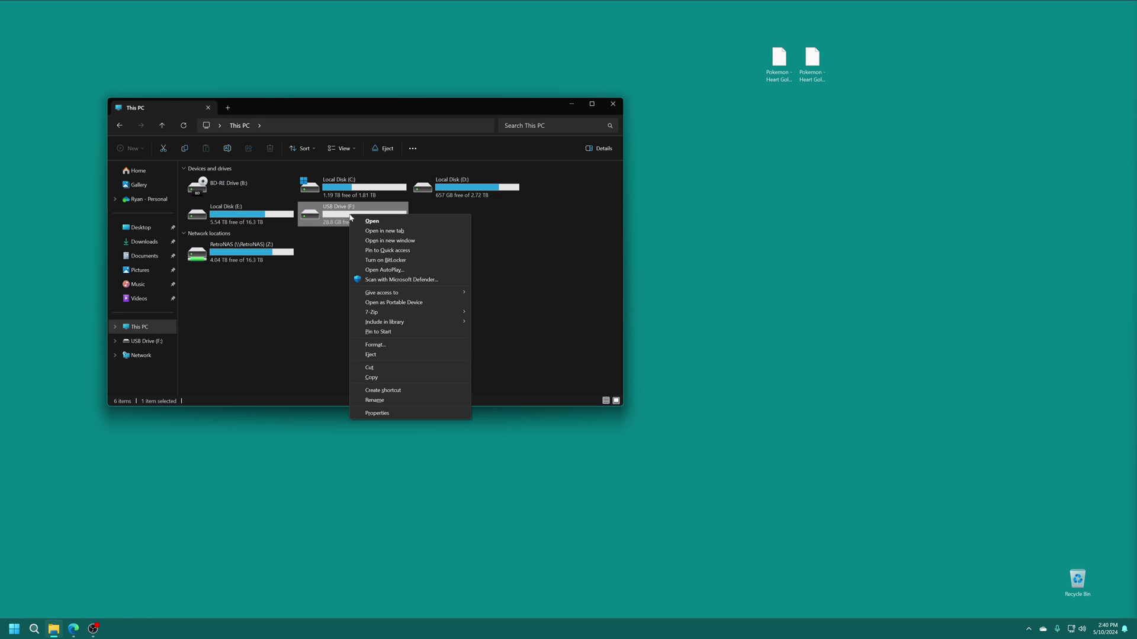
{"action": "left_click", "coordinate": [386, 346]}
{"action": "left_click", "coordinate": [199, 261]}
{"action": "left_click", "coordinate": [195, 272]}
{"action": "left_click", "coordinate": [187, 281]}
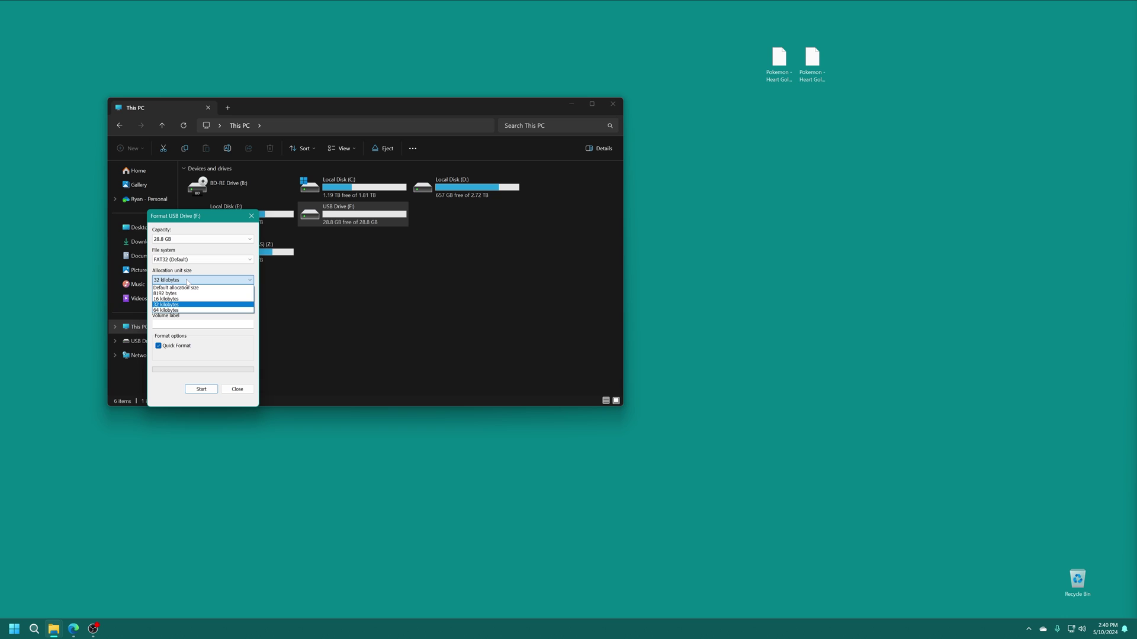
{"action": "left_click", "coordinate": [183, 304]}
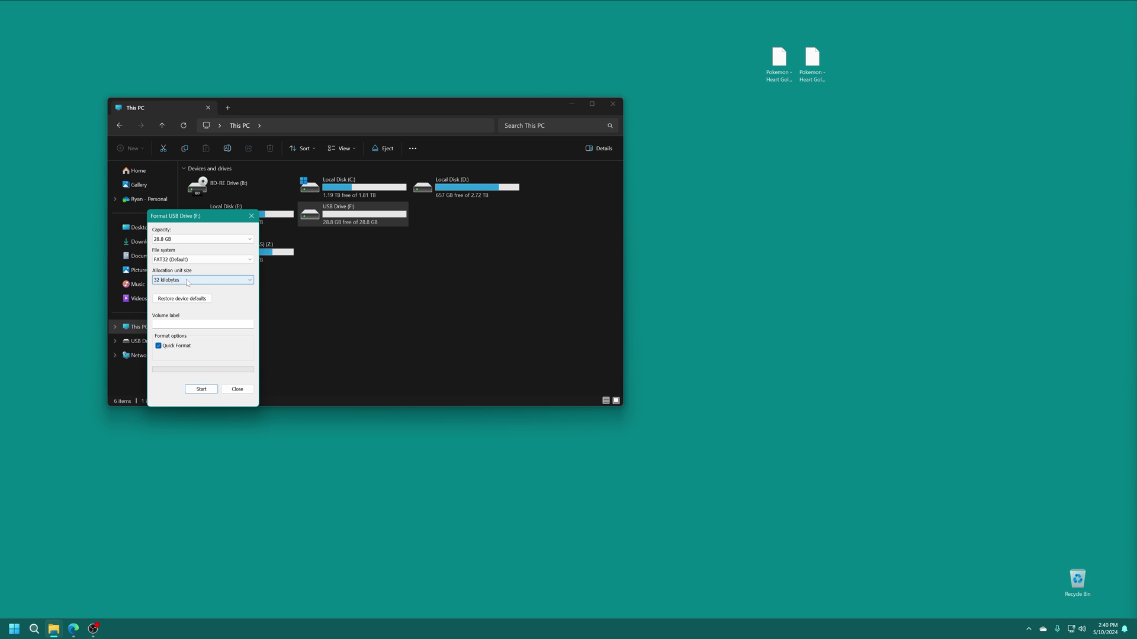
{"action": "left_click", "coordinate": [201, 389]}
{"action": "left_click", "coordinate": [592, 318]}
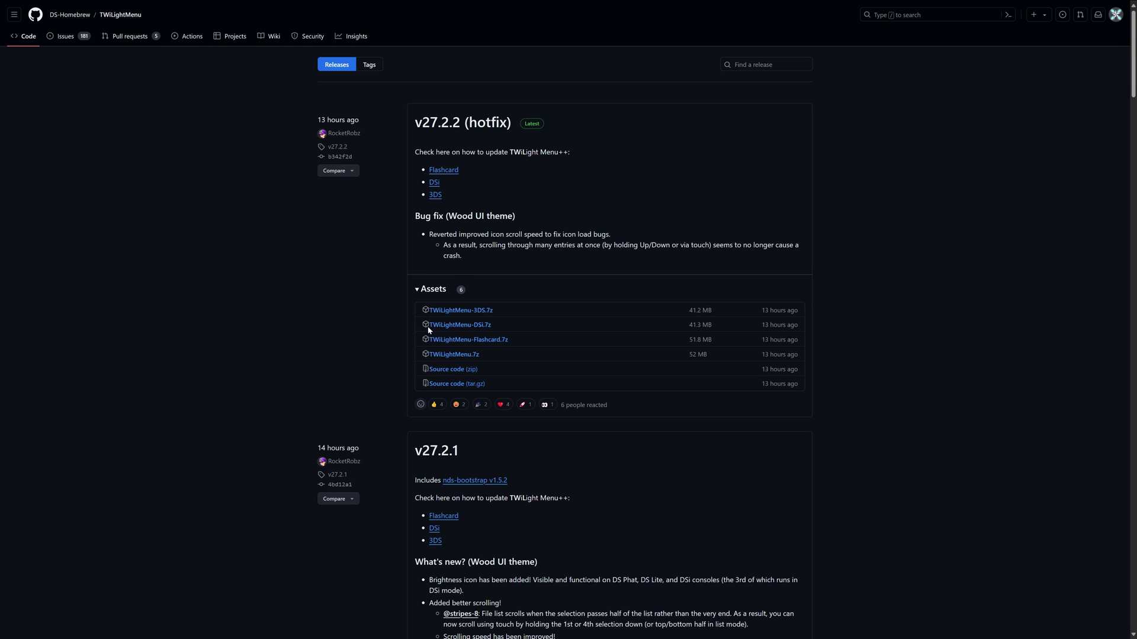
- Download TWiLightMenu-DSi.7z (v27.2.2) and dumpTool.nds (v1.0) from GitHub, and copy dumpTool.nds to the root of USB Drive (F:)
{"action": "left_click", "coordinate": [480, 328]}
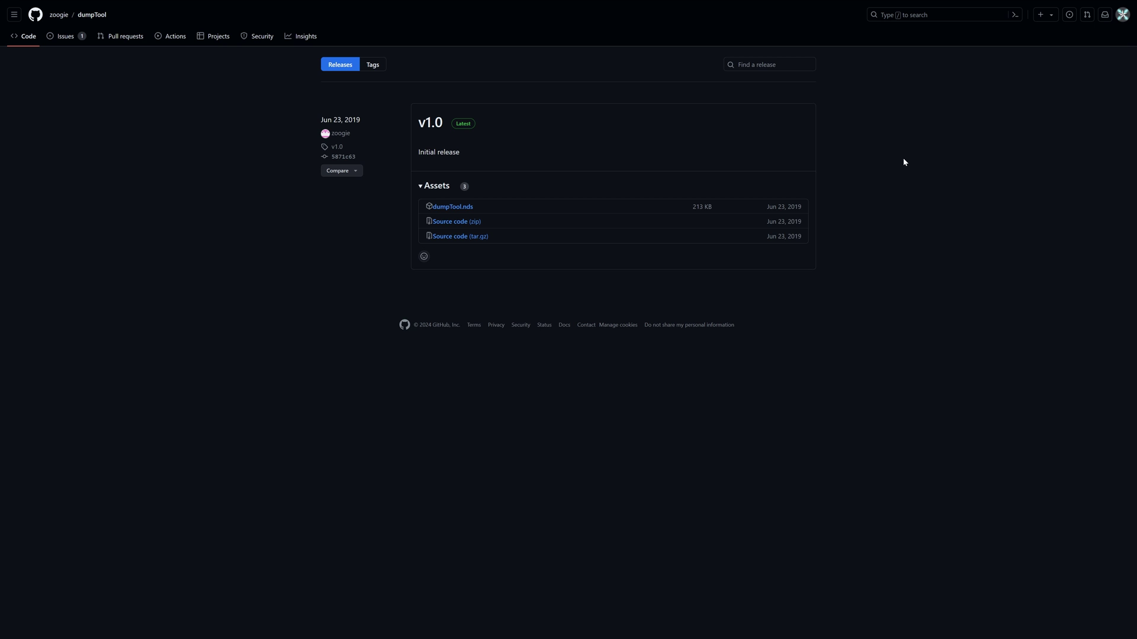
{"action": "left_click", "coordinate": [451, 210]}
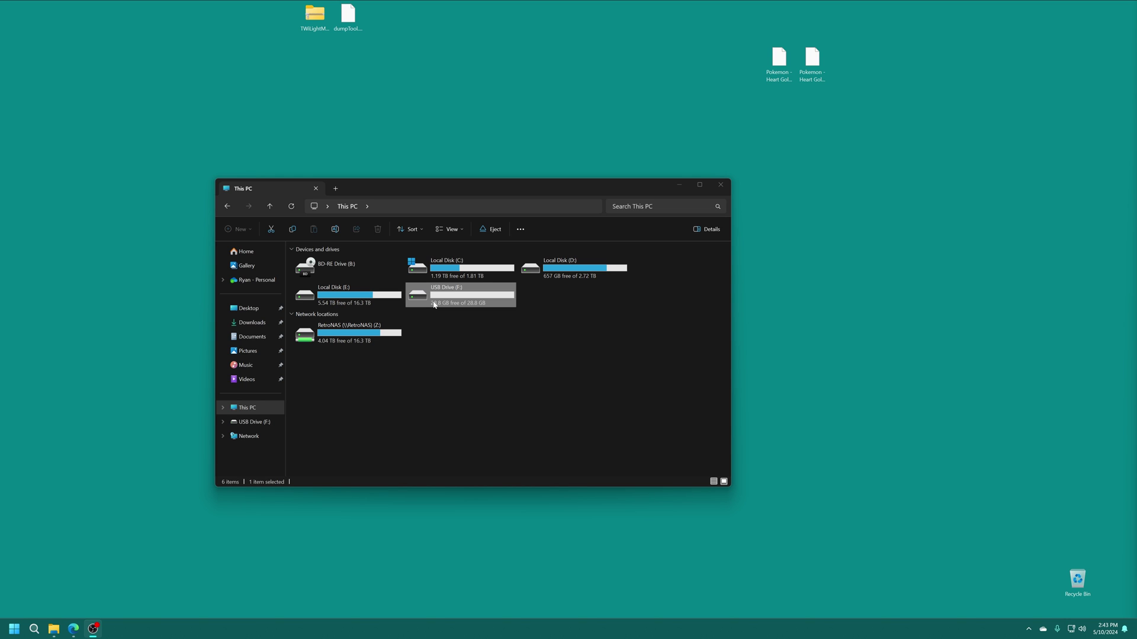
{"action": "double_click", "coordinate": [433, 304]}
{"action": "left_click_drag", "start_coordinate": [348, 15], "coordinate": [443, 324]}
- Extract the TWiLightMenu-DSi archive on the desktop with 7-Zip into its own folder and open that folder beside the USB drive window
{"action": "left_click", "coordinate": [314, 16]}
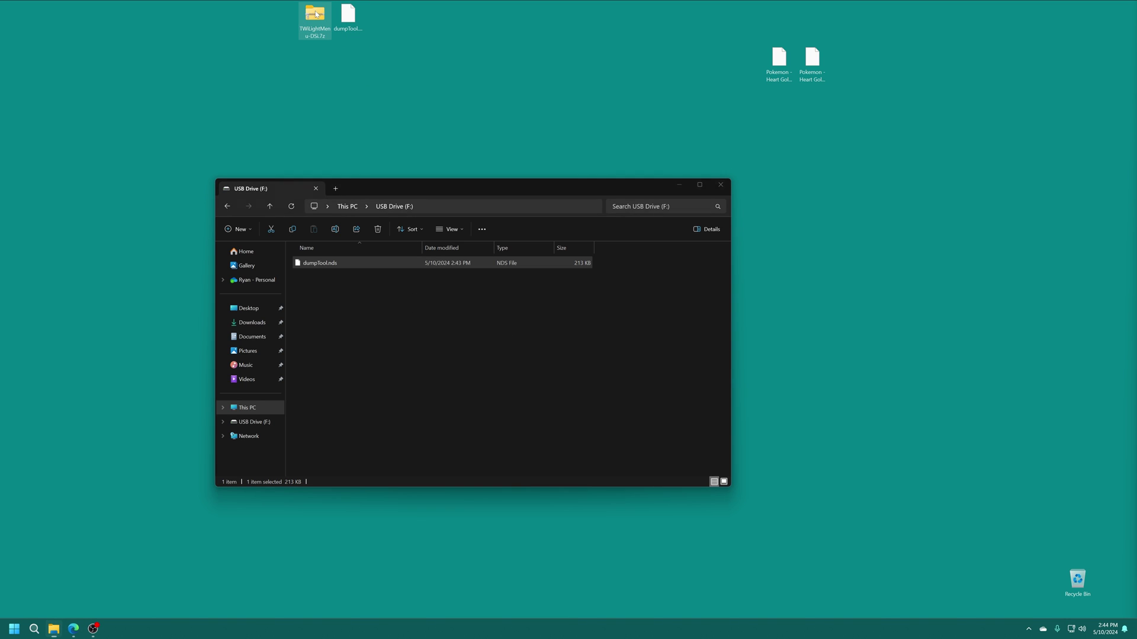
{"action": "right_click", "coordinate": [314, 16]}
{"action": "mouse_move", "coordinate": [343, 62]}
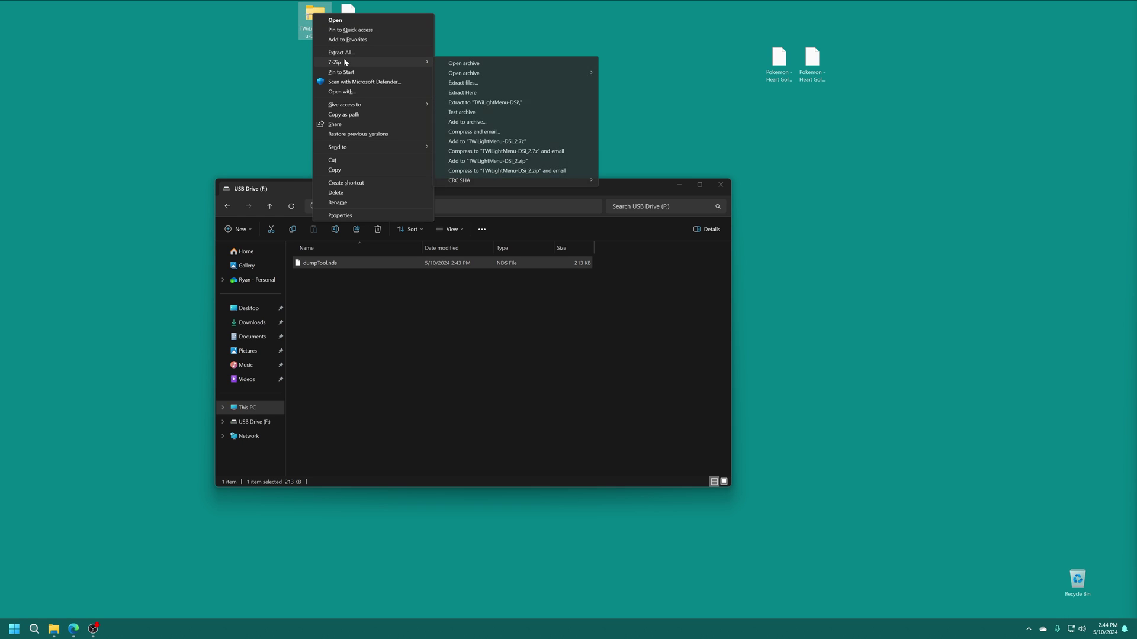
{"action": "left_click", "coordinate": [481, 103]}
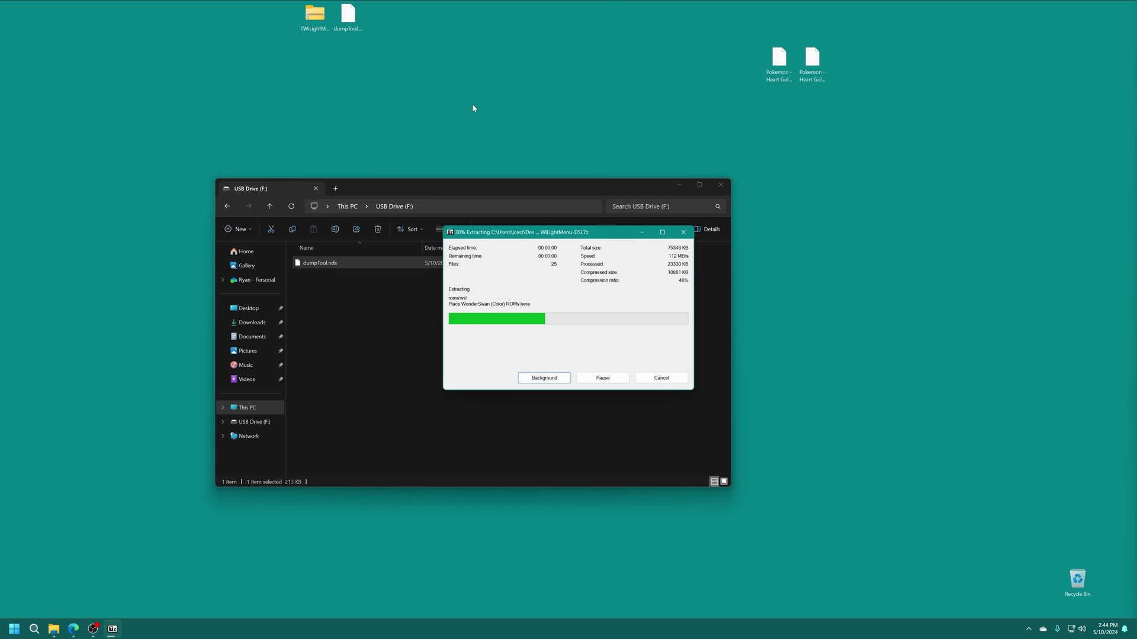
{"action": "double_click", "coordinate": [16, 15]}
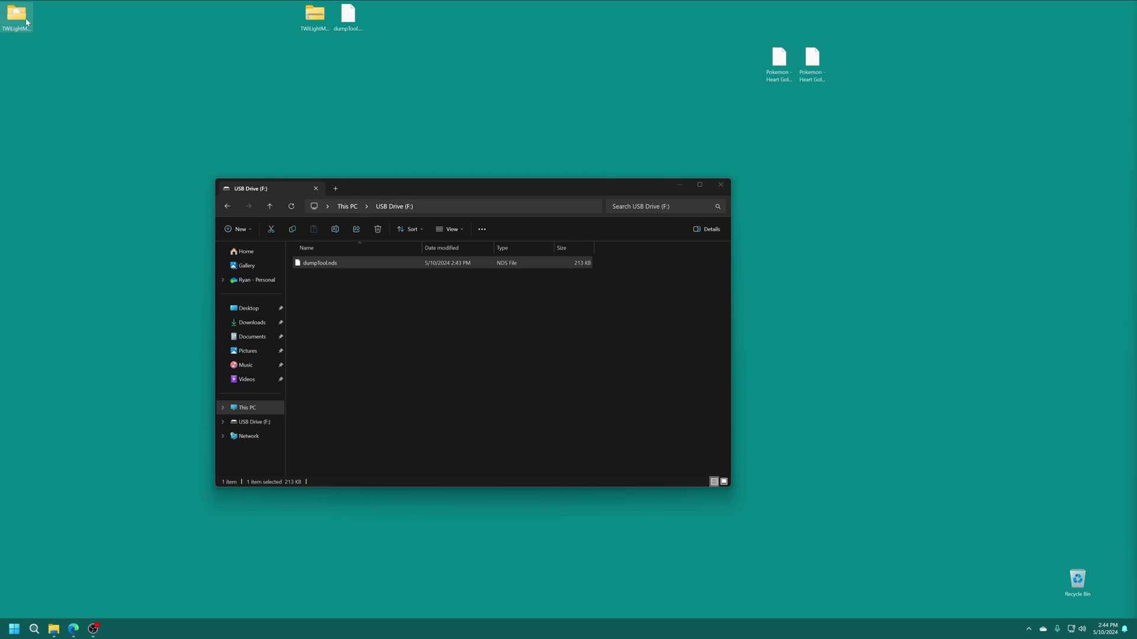
{"action": "left_click_drag", "start_coordinate": [404, 200], "coordinate": [808, 89]}
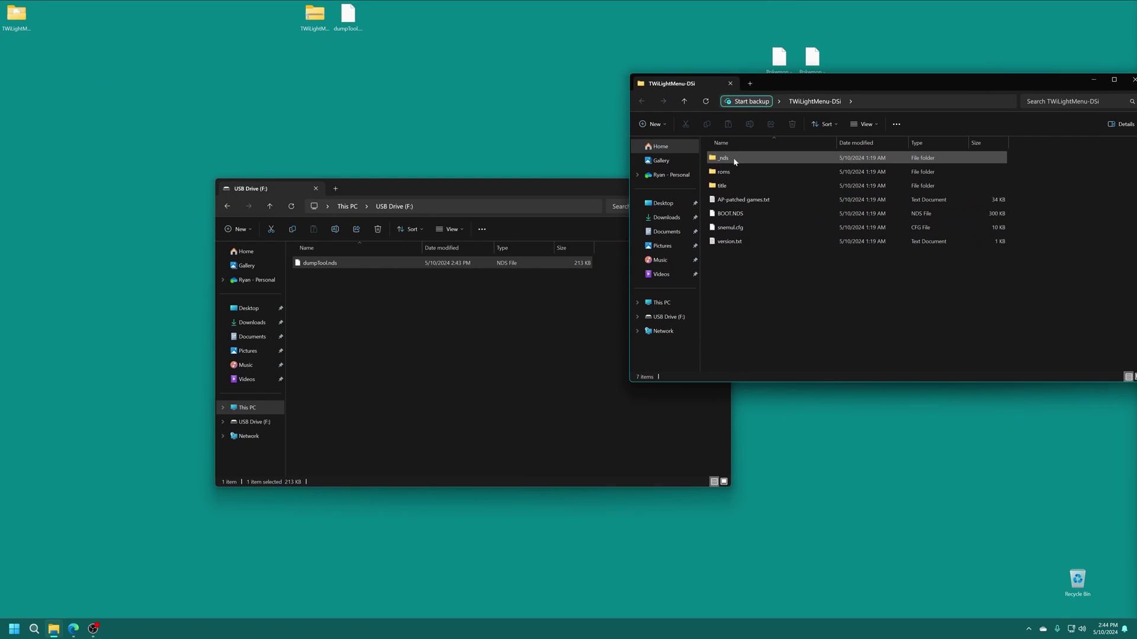
- Copy the _nds folder and BOOT.NDS from the extracted TWiLightMenu-DSi folder to the root of USB Drive (F:)
{"action": "left_click_drag", "start_coordinate": [715, 159], "coordinate": [442, 358]}
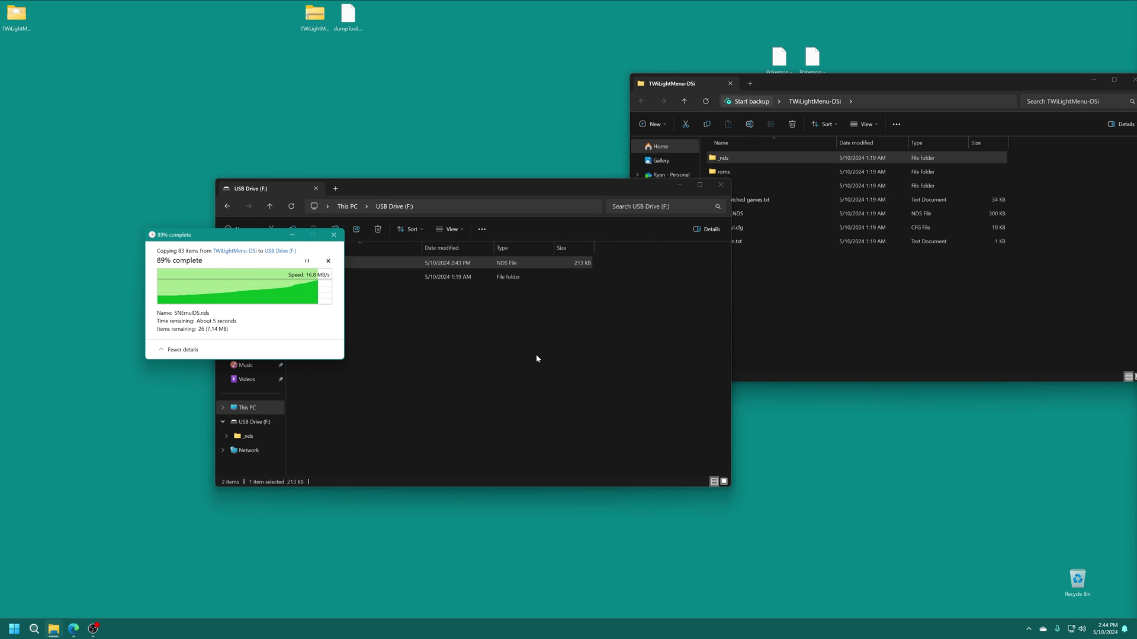
{"action": "left_click", "coordinate": [845, 308]}
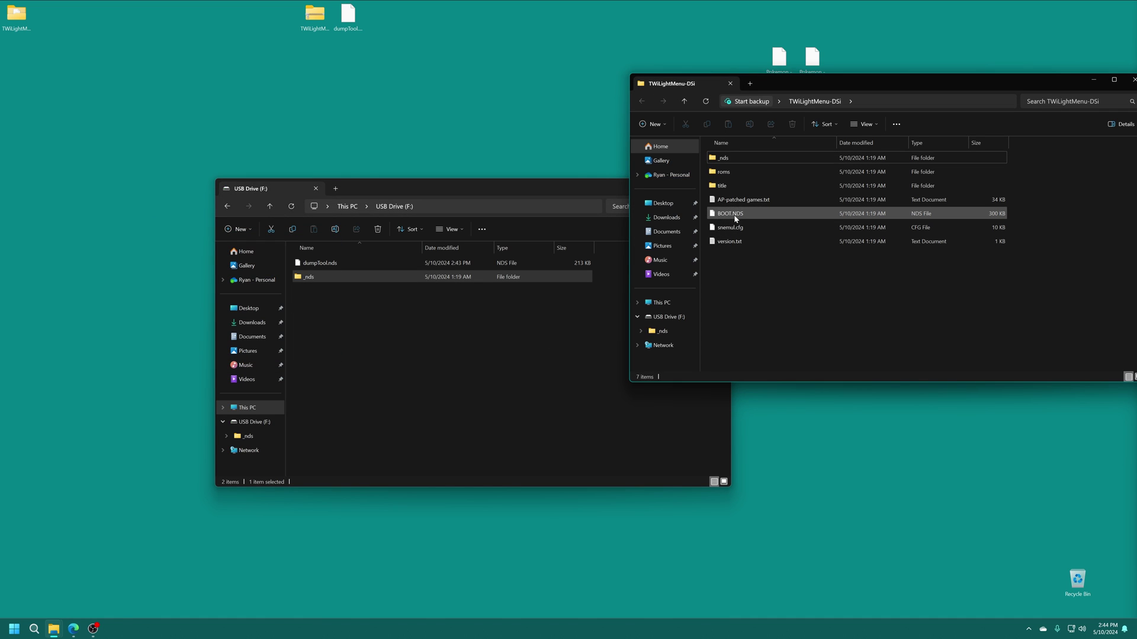
{"action": "left_click_drag", "start_coordinate": [737, 218], "coordinate": [407, 392]}
{"action": "left_click", "coordinate": [565, 357]}
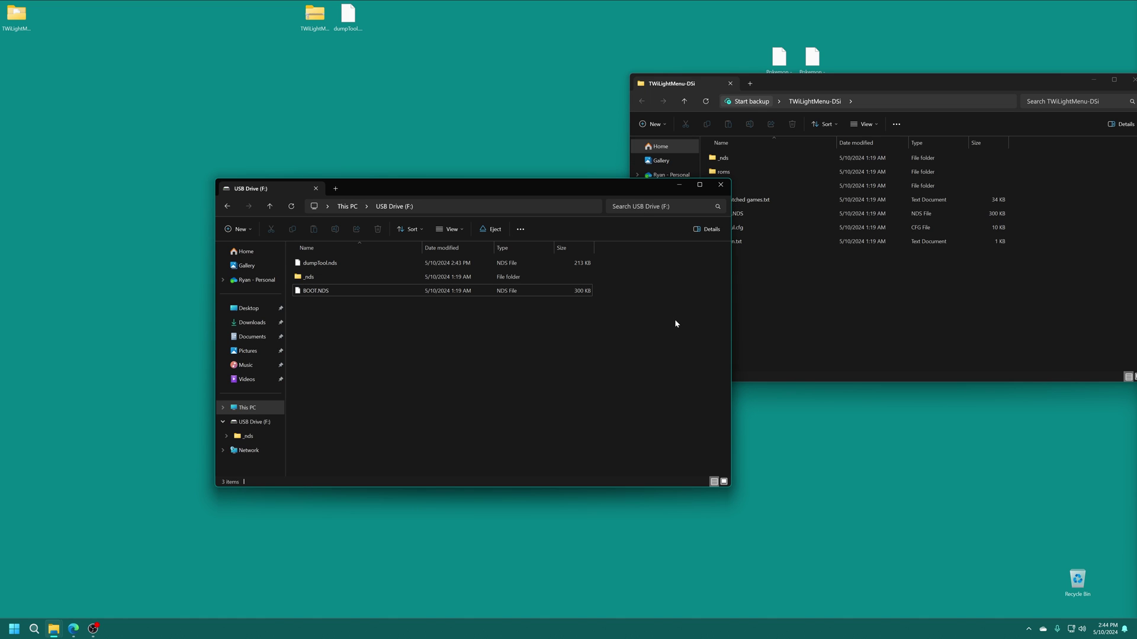
- Look through the subfolders of the extracted roms folder and copy the roms folder to the root of USB Drive (F:)
{"action": "left_click", "coordinate": [764, 310]}
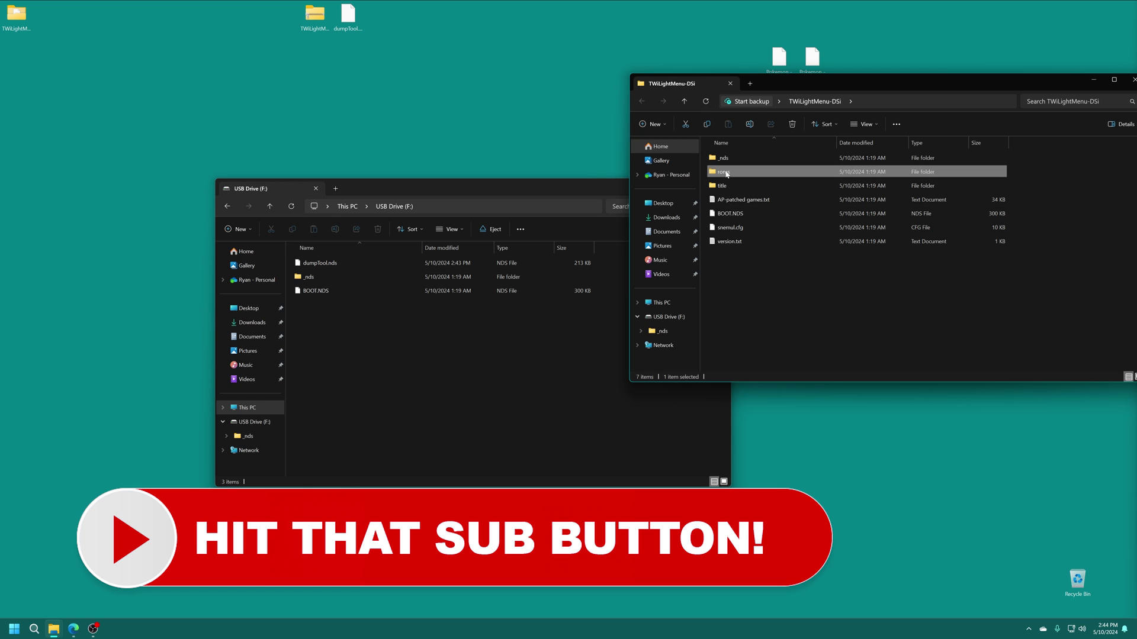
{"action": "double_click", "coordinate": [725, 172]}
{"action": "scroll", "coordinate": [719, 349], "scroll_direction": "down", "scroll_amount": 1}
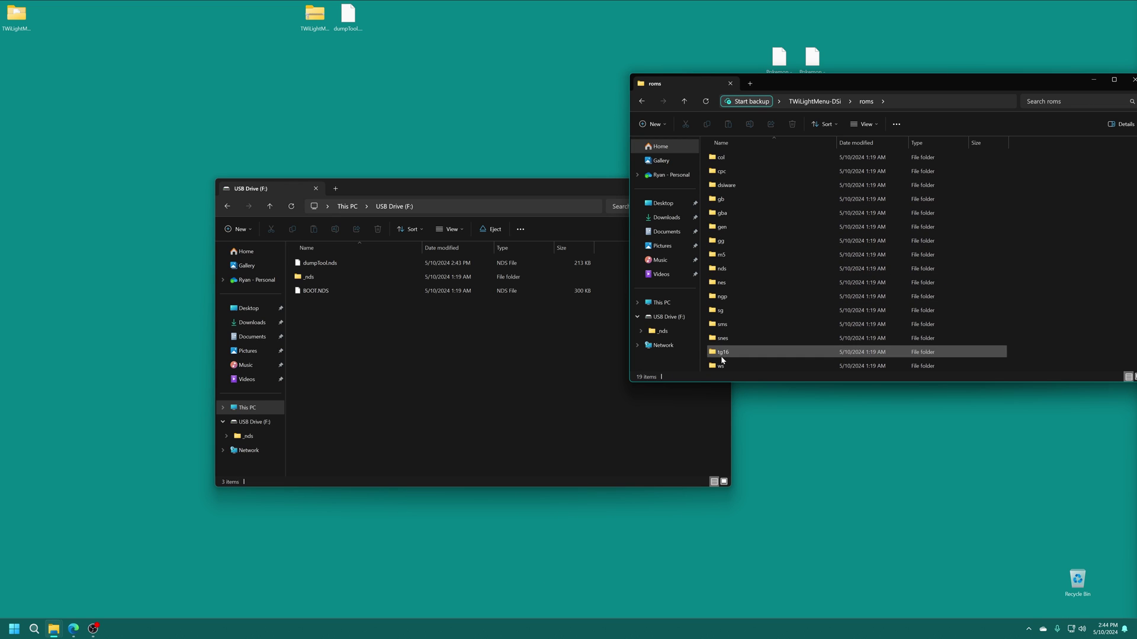
{"action": "double_click", "coordinate": [723, 352]}
{"action": "key", "text": "BackSpace"}
{"action": "key", "text": "BackSpace"}
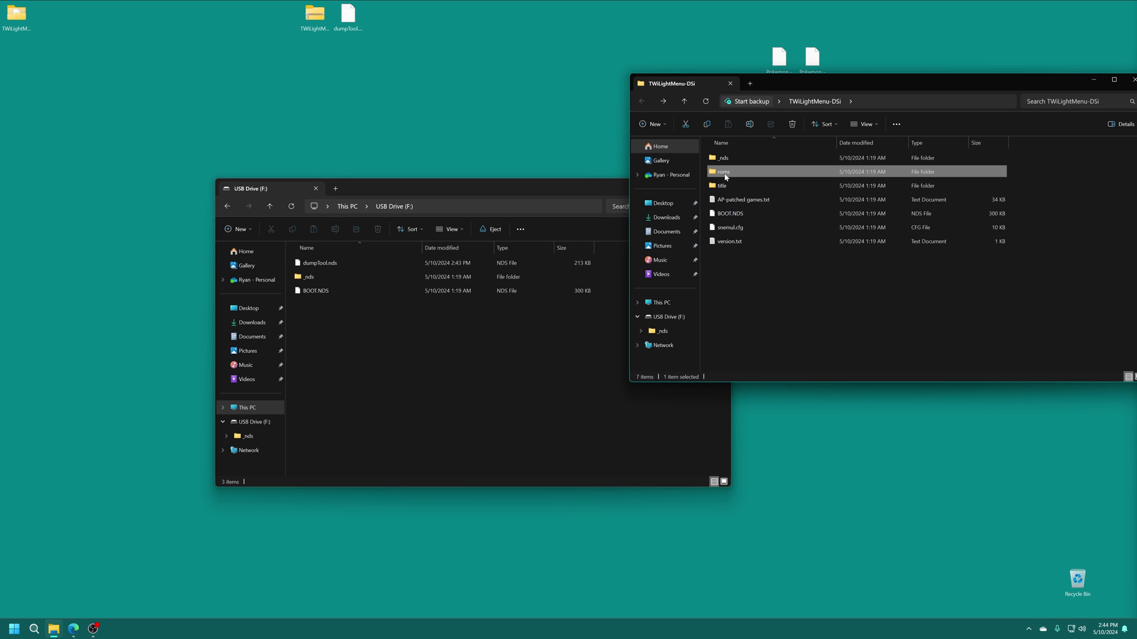
{"action": "left_click_drag", "start_coordinate": [764, 173], "coordinate": [570, 424]}
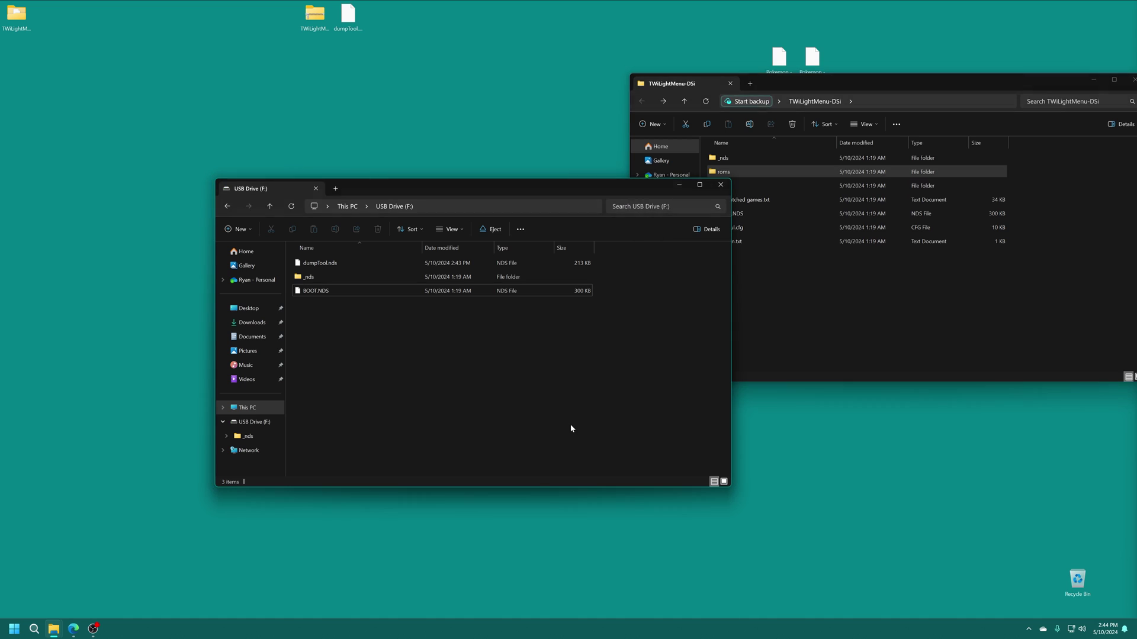
- Copy snemul.cfg to the root of USB Drive (F:) and close the extracted TWiLightMenu-DSi folder window
{"action": "left_click", "coordinate": [811, 314]}
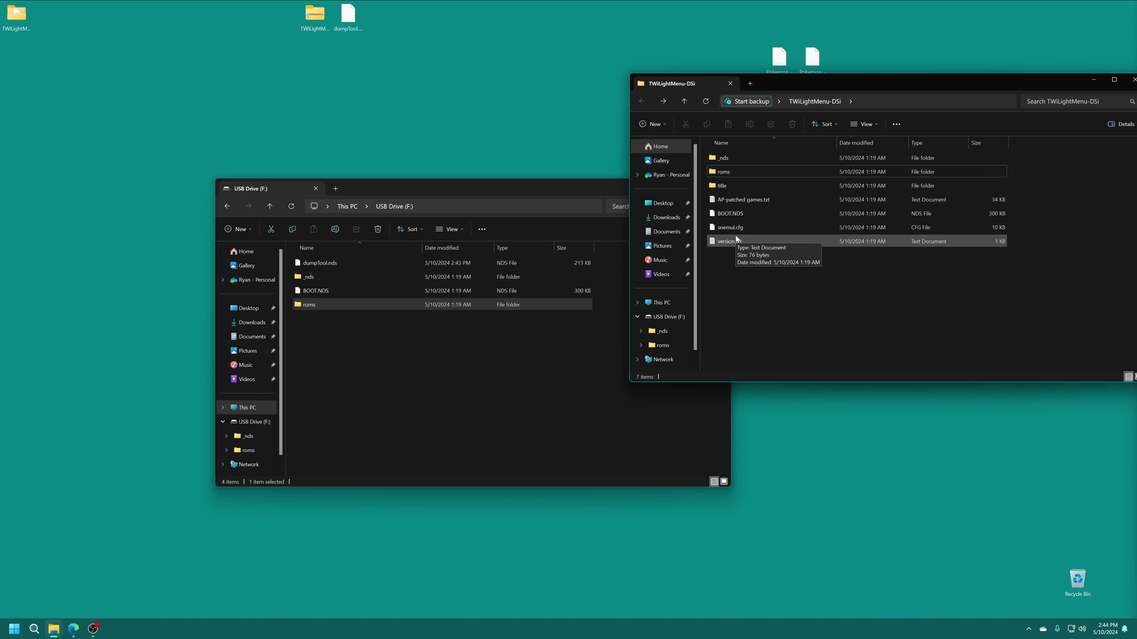
{"action": "left_click_drag", "start_coordinate": [730, 227], "coordinate": [531, 419]}
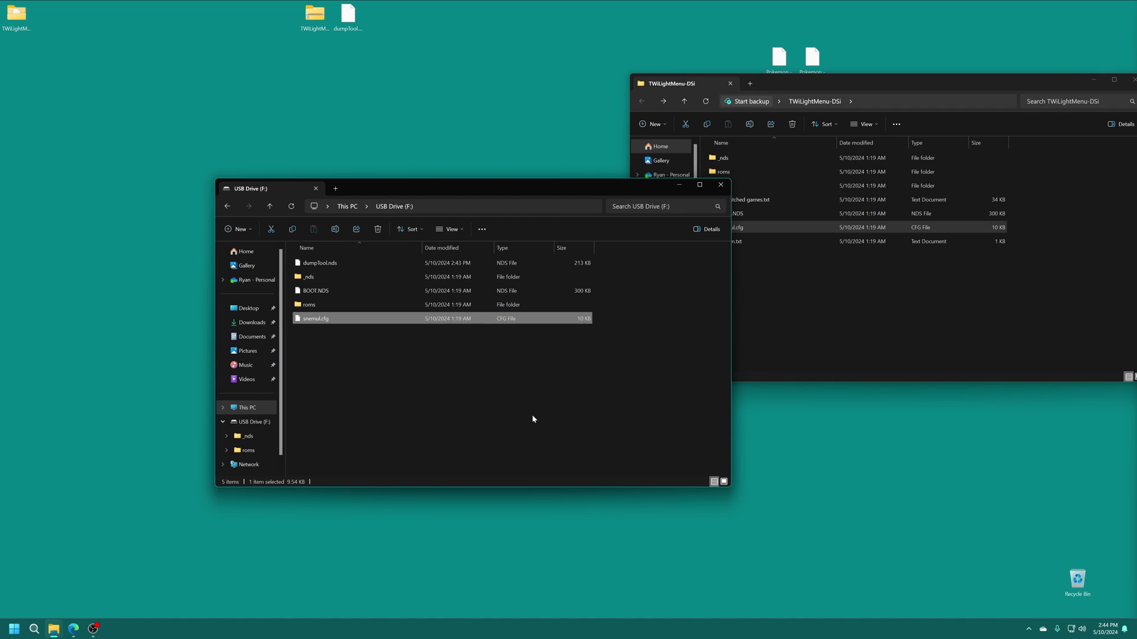
{"action": "left_click", "coordinate": [786, 311]}
{"action": "key", "text": "alt+F4"}
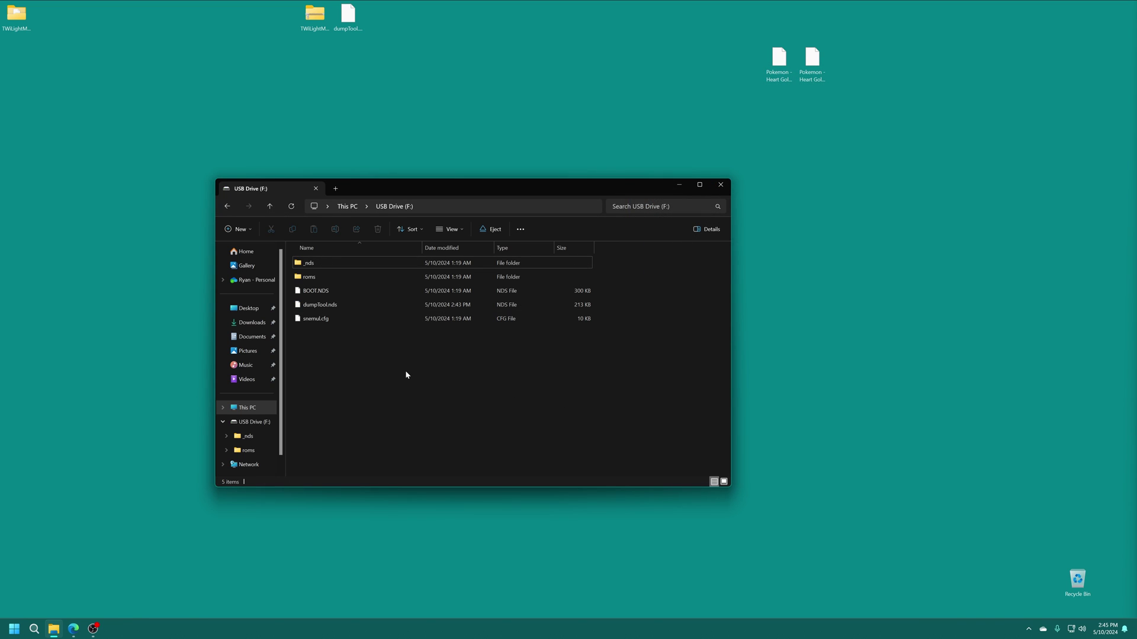
{"action": "left_click", "coordinate": [93, 629]}
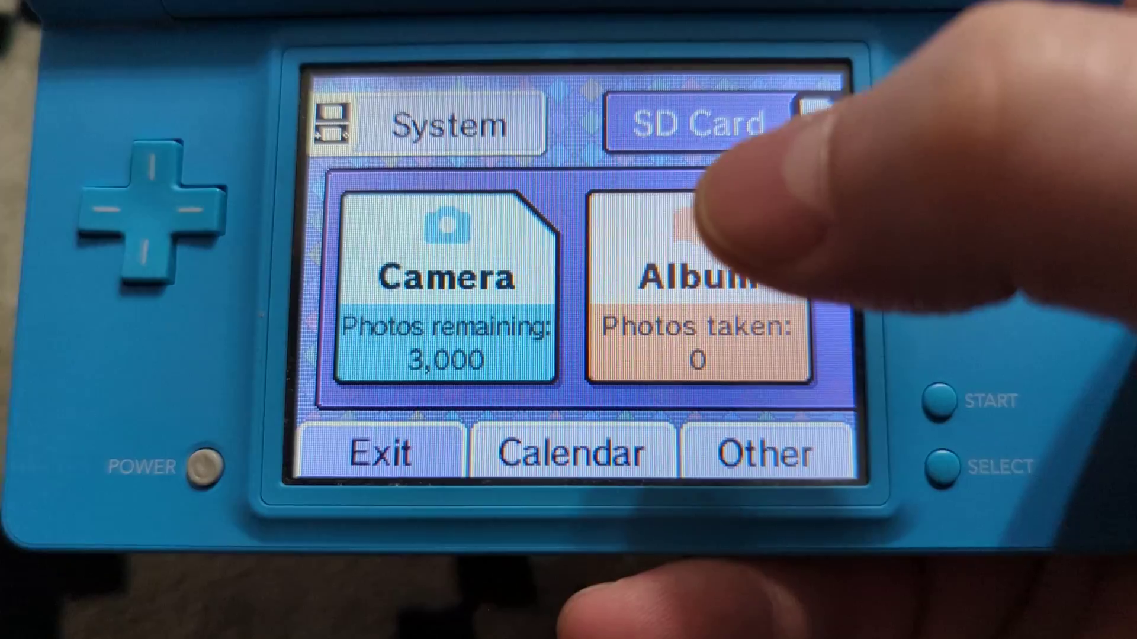
{"action": "left_click", "coordinate": [702, 236]}
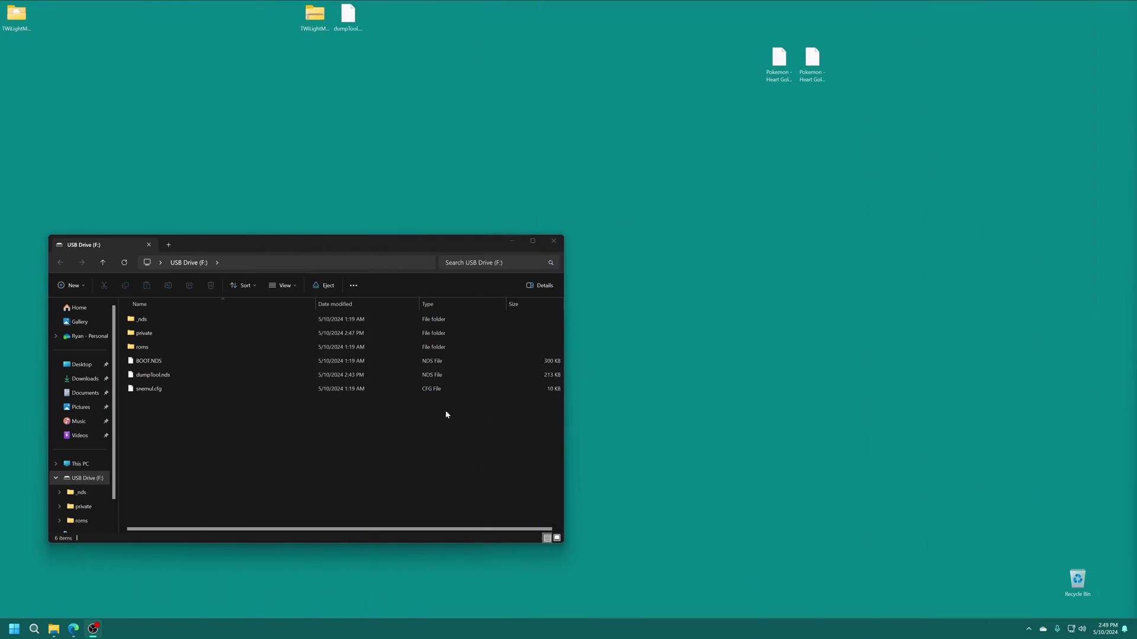
- Go into private\ds\app\484E494A on USB Drive (F:) and replace its pit.bin with the copy from the desktop
{"action": "double_click", "coordinate": [154, 335]}
{"action": "double_click", "coordinate": [144, 323]}
{"action": "double_click", "coordinate": [144, 323]}
{"action": "left_click", "coordinate": [144, 325]}
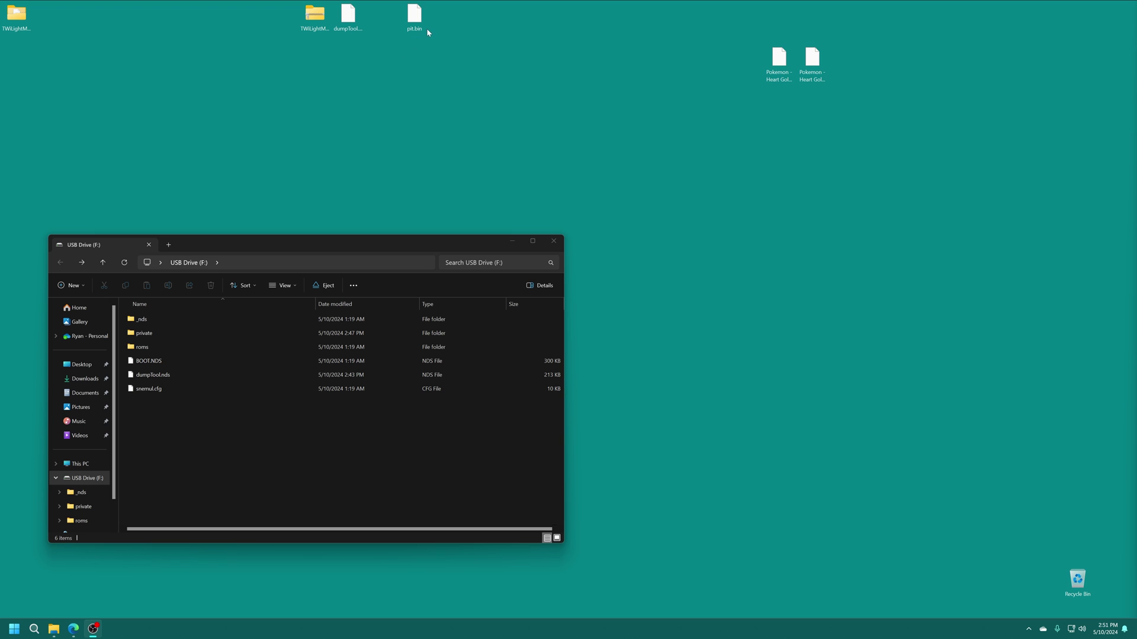
{"action": "left_click", "coordinate": [414, 18]}
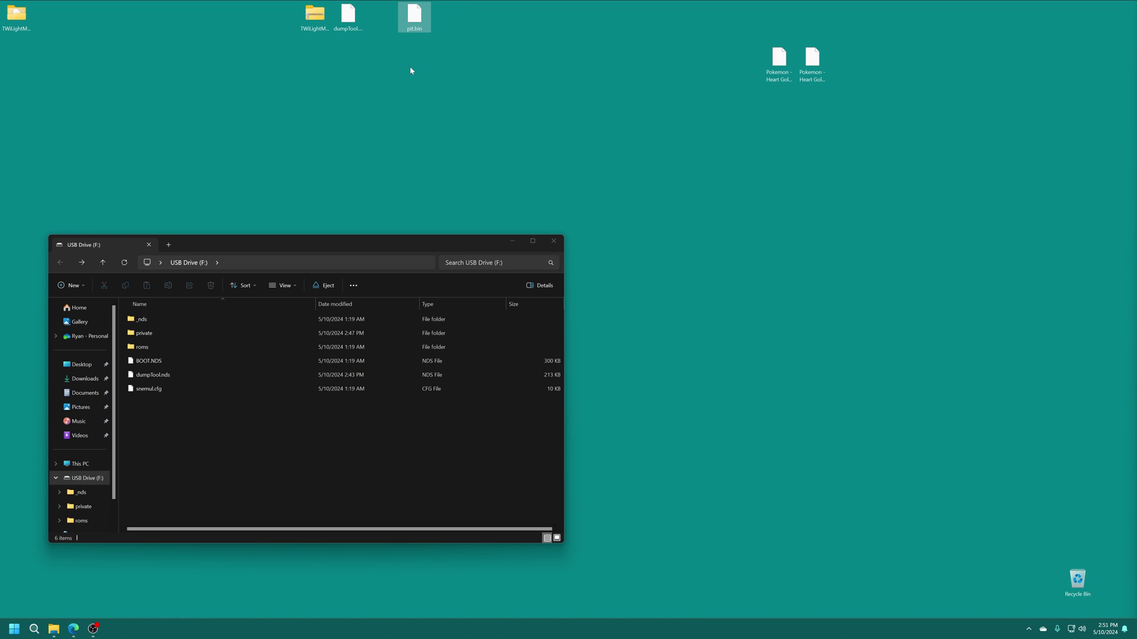
{"action": "double_click", "coordinate": [143, 333]}
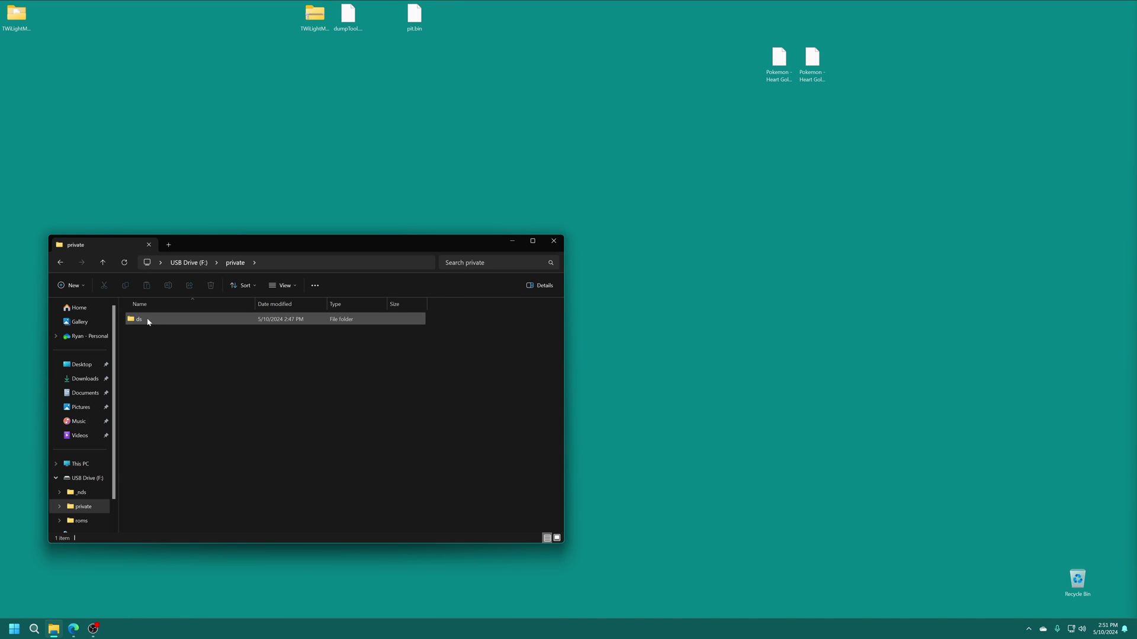
{"action": "double_click", "coordinate": [148, 320]}
{"action": "double_click", "coordinate": [147, 320]}
{"action": "double_click", "coordinate": [142, 319]}
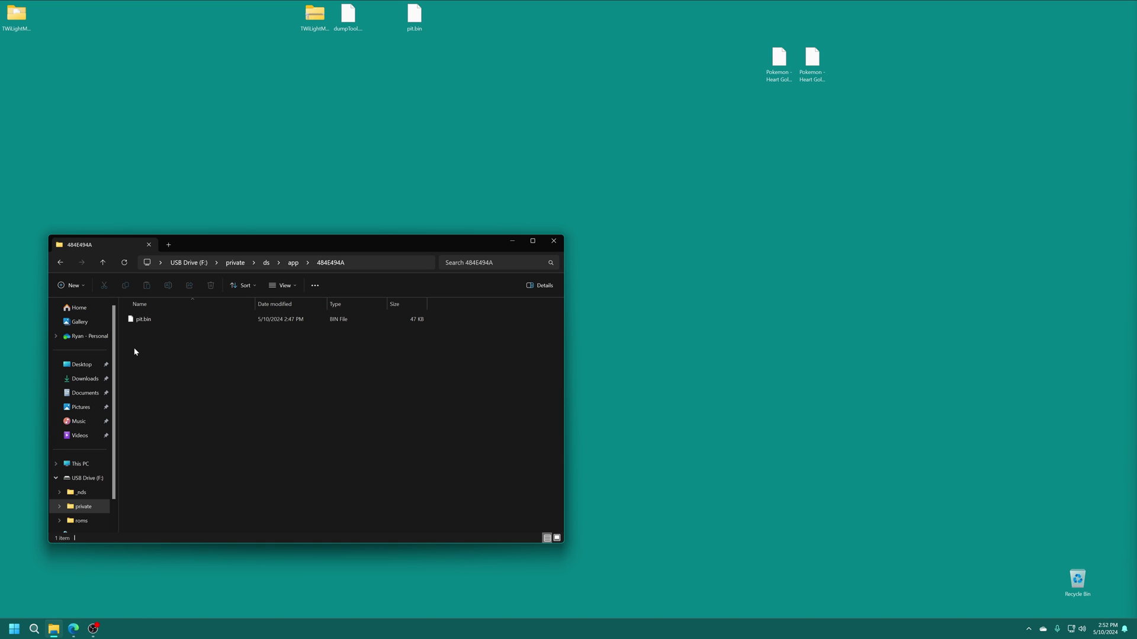
{"action": "left_click_drag", "start_coordinate": [133, 350], "coordinate": [184, 346]}
{"action": "left_click_drag", "start_coordinate": [424, 18], "coordinate": [310, 367]}
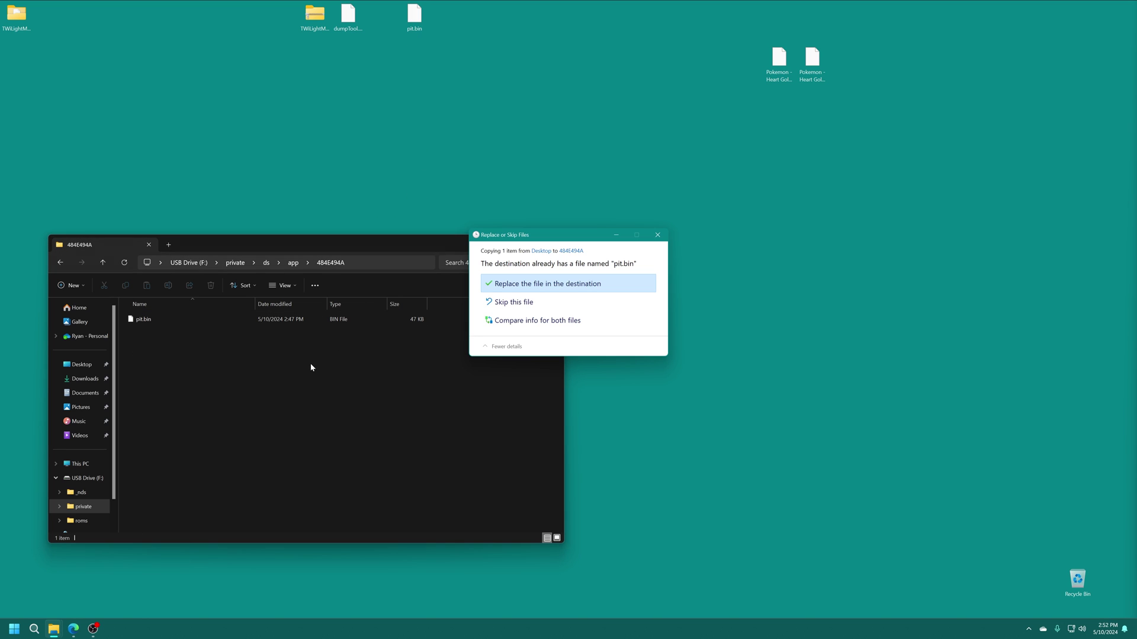
{"action": "left_click", "coordinate": [522, 284]}
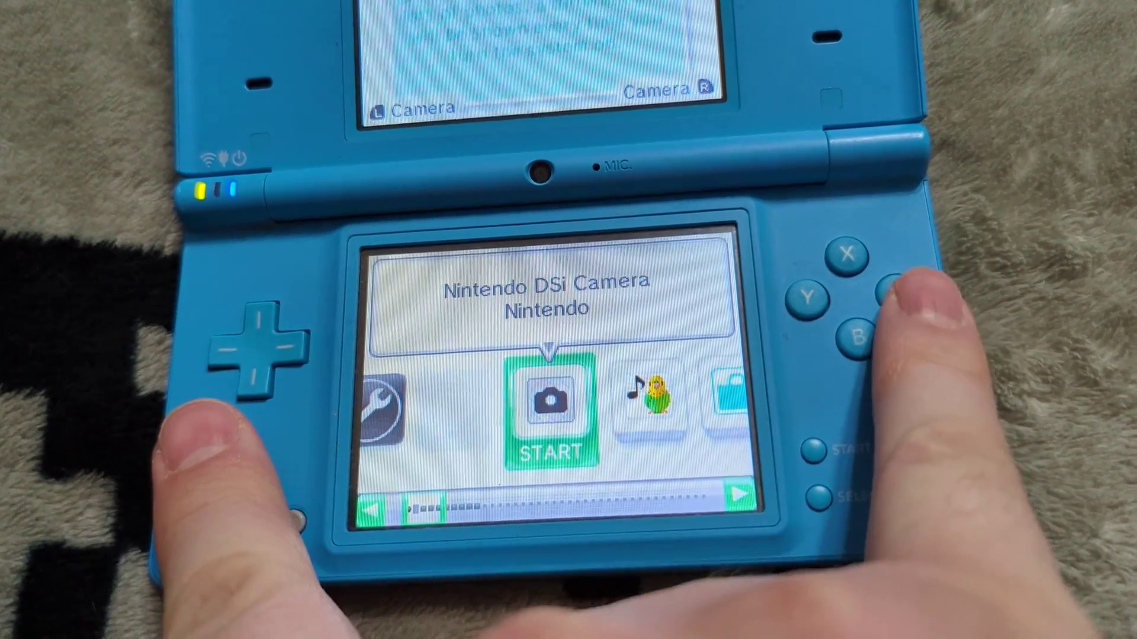
{"action": "key", "text": "a"}
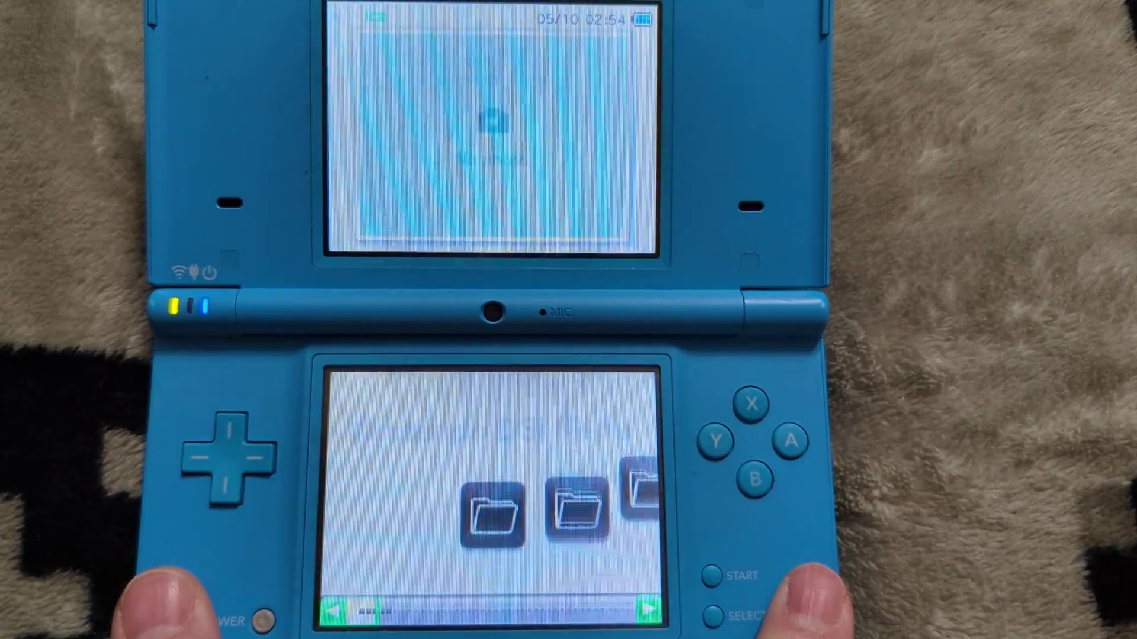
{"action": "key", "text": "Right"}
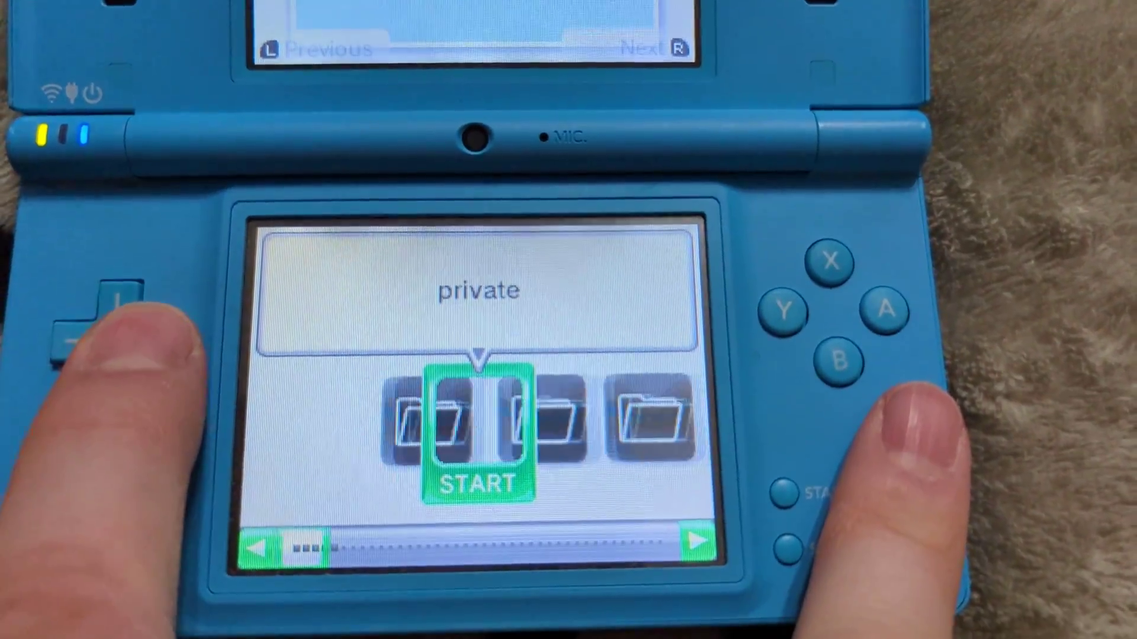
{"action": "key", "text": "Right"}
{"action": "key", "text": "Right"}
{"action": "key", "text": "Right"}
{"action": "key", "text": "Right"}
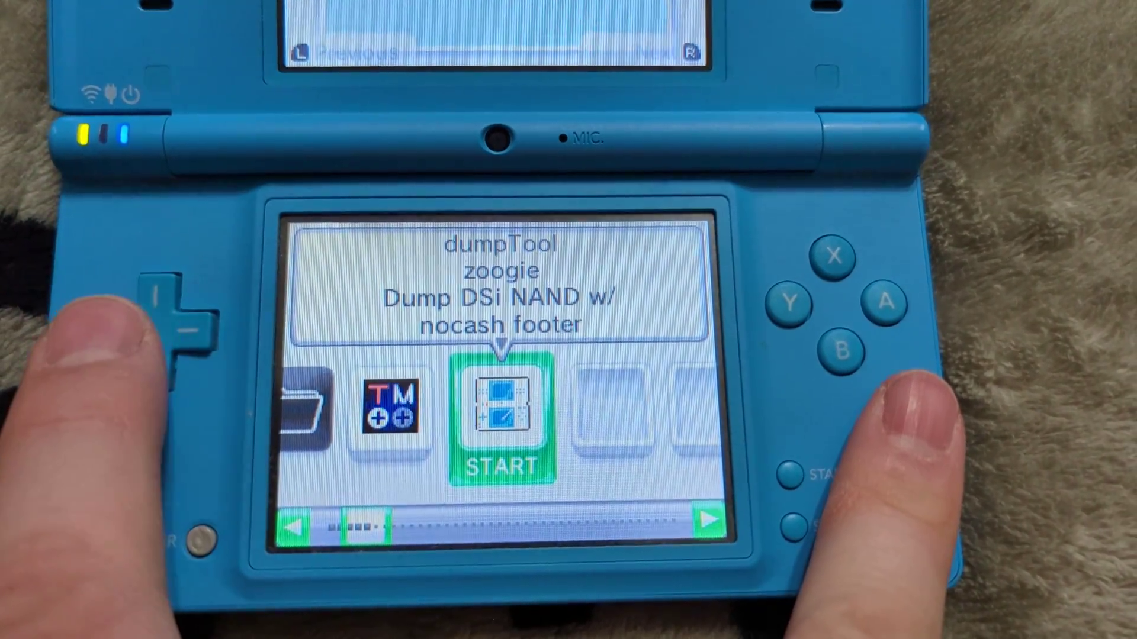
{"action": "key", "text": "Left"}
{"action": "key", "text": "Left"}
{"action": "key", "text": "Left"}
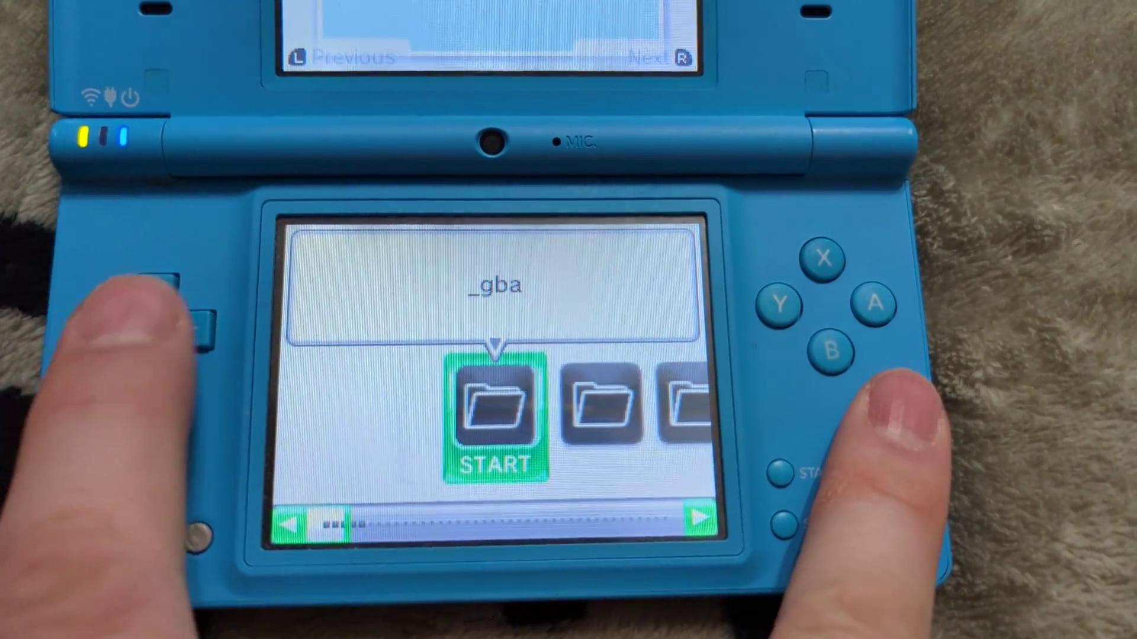
{"action": "key", "text": "Right"}
{"action": "key", "text": "Right"}
{"action": "key", "text": "Right"}
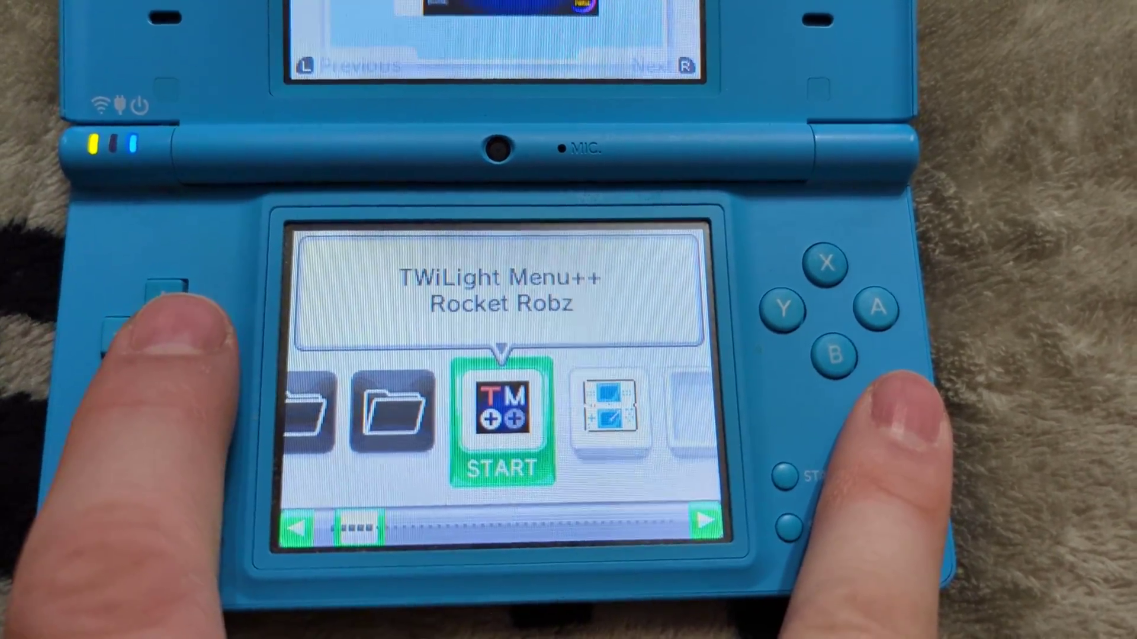
{"action": "key", "text": "Right"}
{"action": "key", "text": "Right"}
{"action": "key", "text": "Left"}
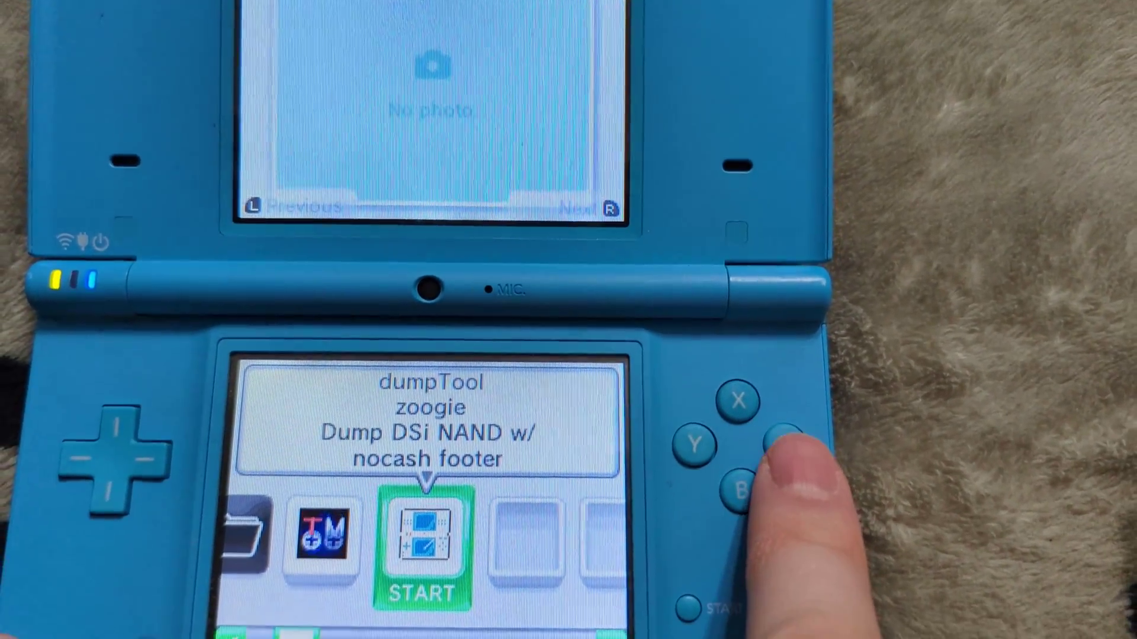
{"action": "key", "text": "a"}
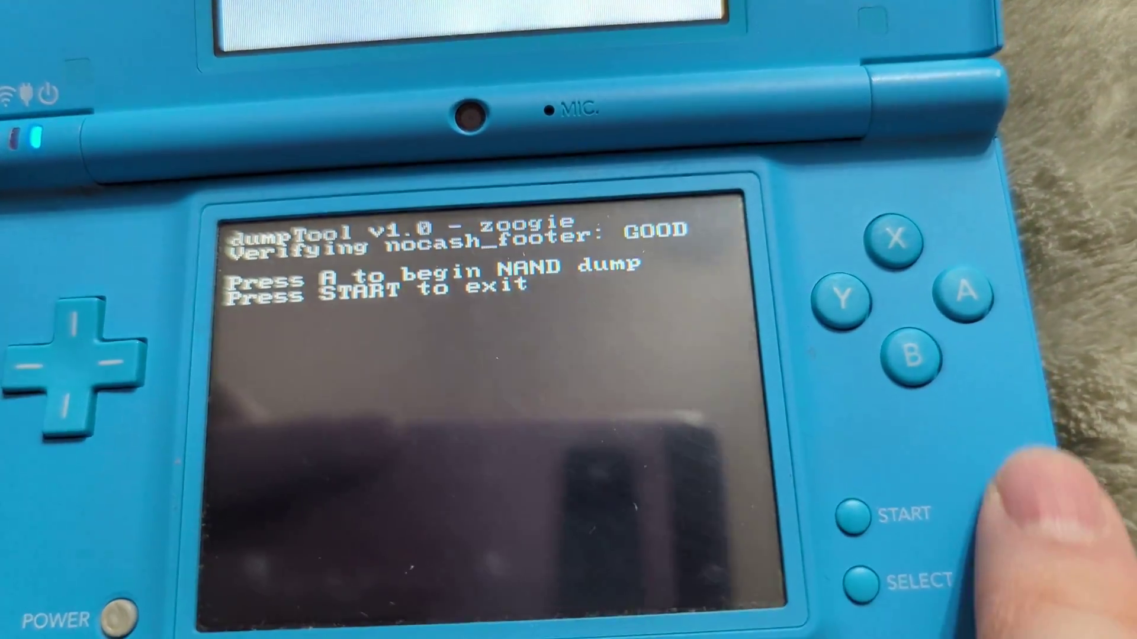
{"action": "key", "text": "a"}
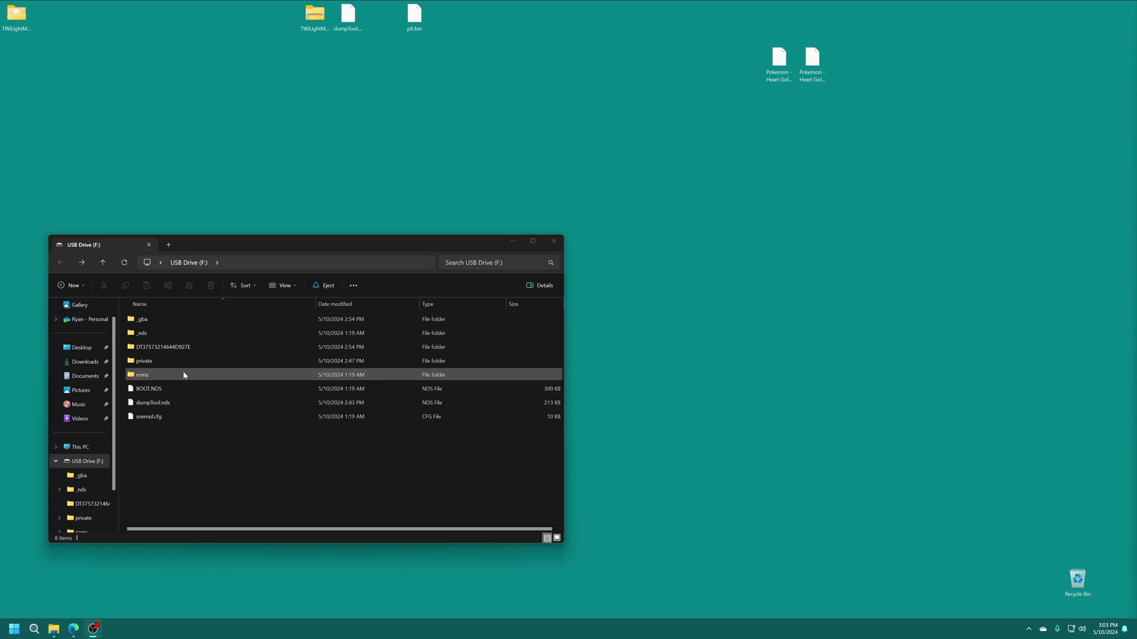
- Copy the NAND dump folder containing nand.bin from USB Drive (F:) to the desktop and permanently delete the original from the drive
{"action": "left_click", "coordinate": [144, 353]}
{"action": "double_click", "coordinate": [144, 353]}
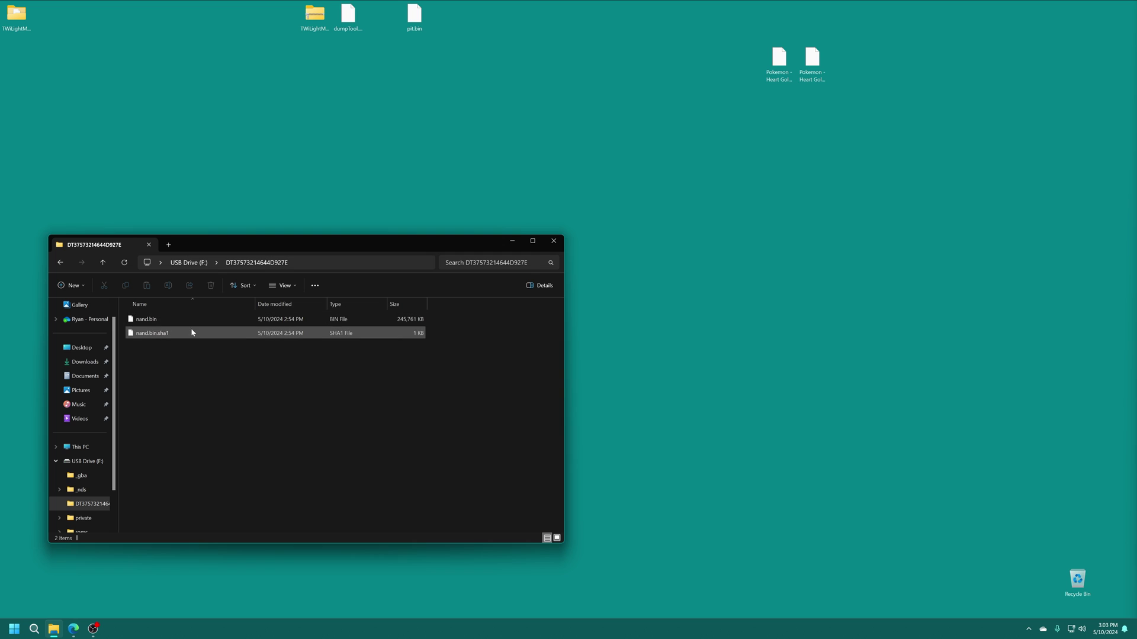
{"action": "key", "text": "alt+Left"}
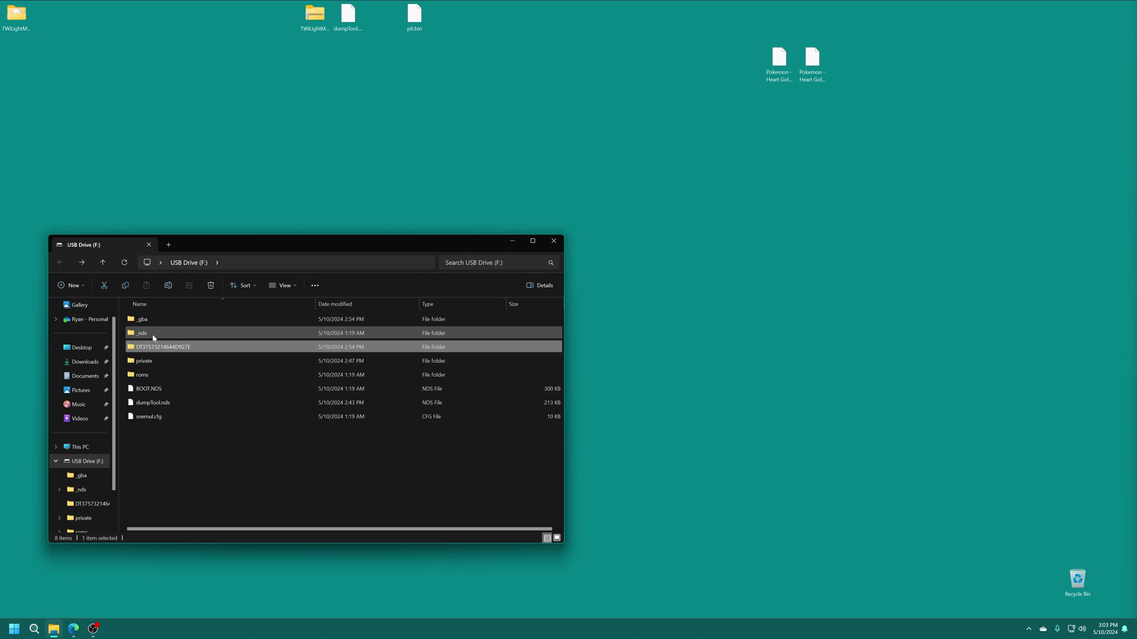
{"action": "left_click_drag", "start_coordinate": [310, 273], "coordinate": [585, 145]}
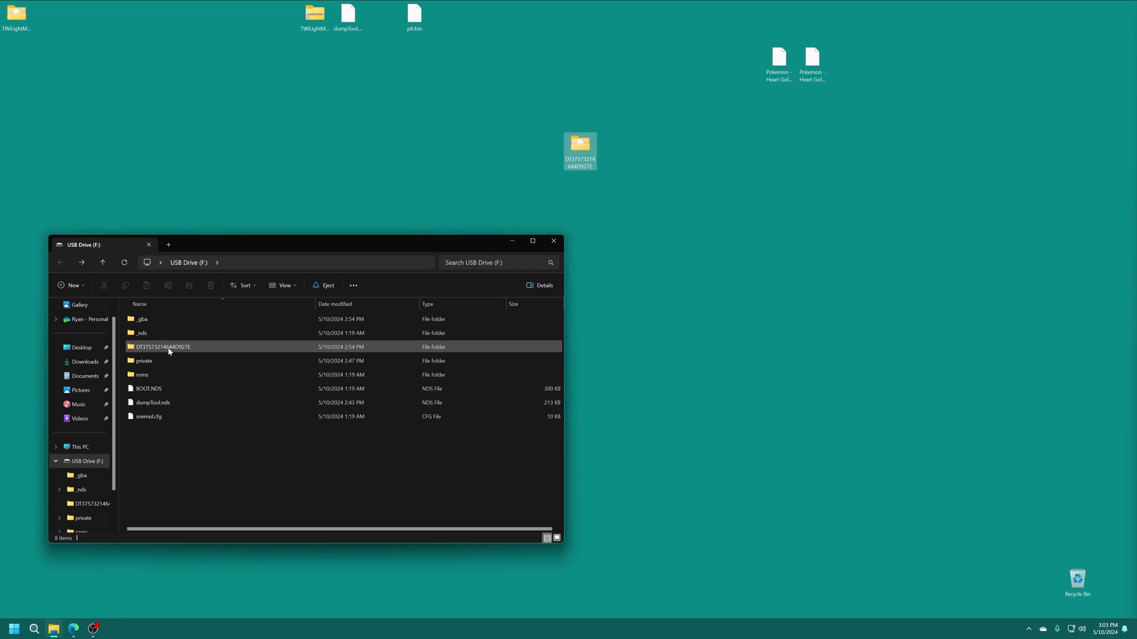
{"action": "right_click", "coordinate": [163, 348]}
{"action": "left_click", "coordinate": [197, 535]}
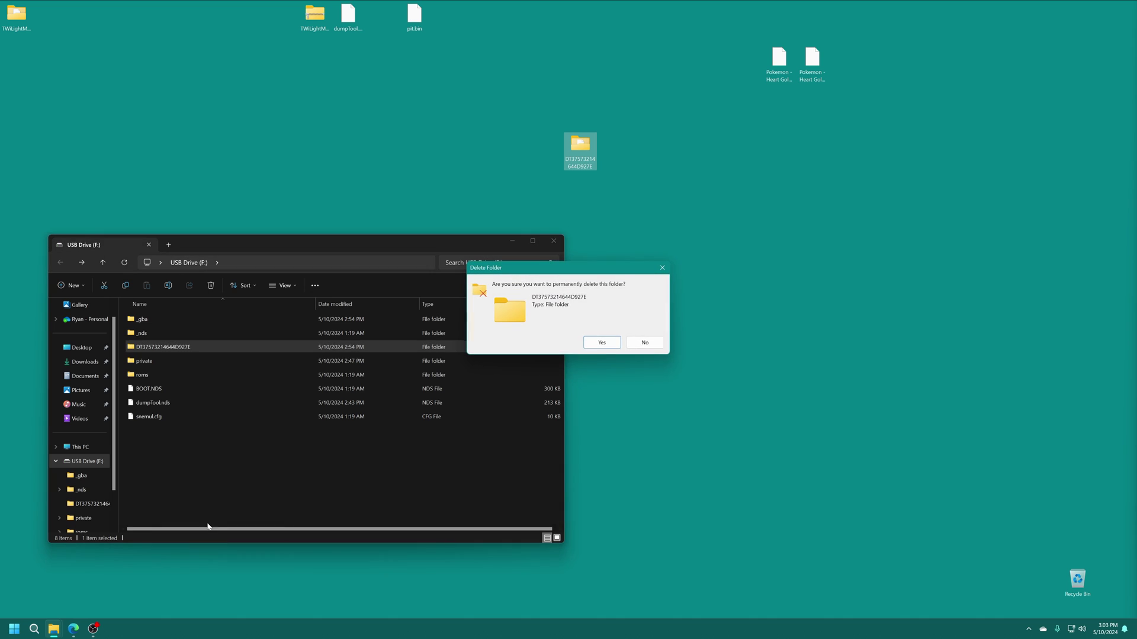
{"action": "left_click", "coordinate": [601, 343]}
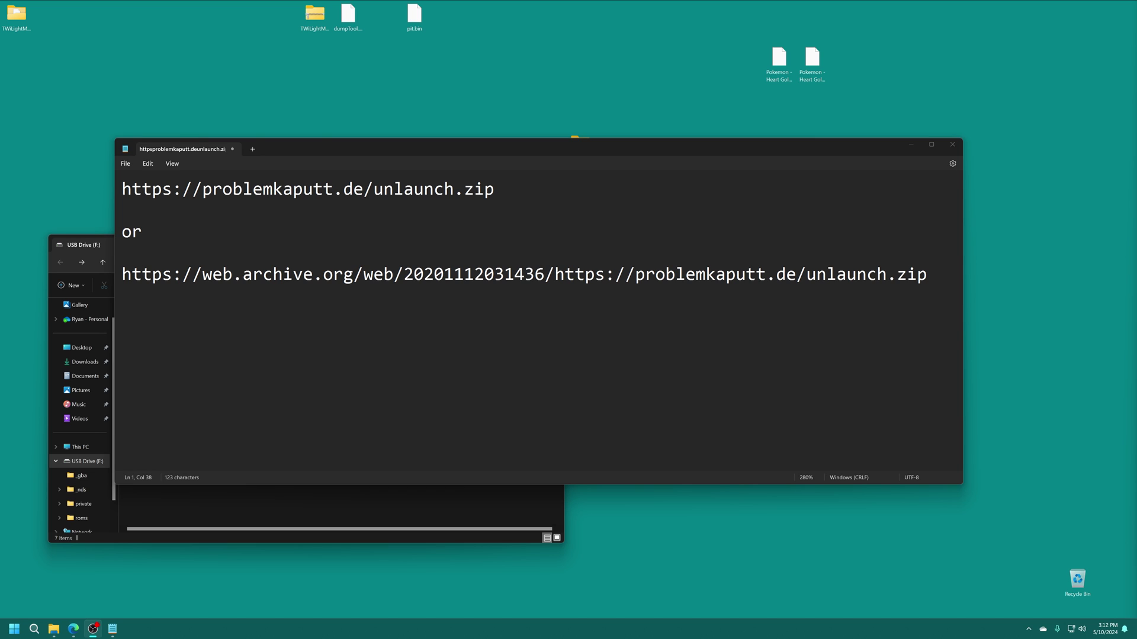
- Highlight the two unlaunch.zip download addresses in the text note, the problemkaputt.de one and its web.archive.org alternative
{"action": "left_click_drag", "start_coordinate": [495, 189], "coordinate": [126, 194]}
{"action": "left_click_drag", "start_coordinate": [122, 274], "coordinate": [927, 320]}
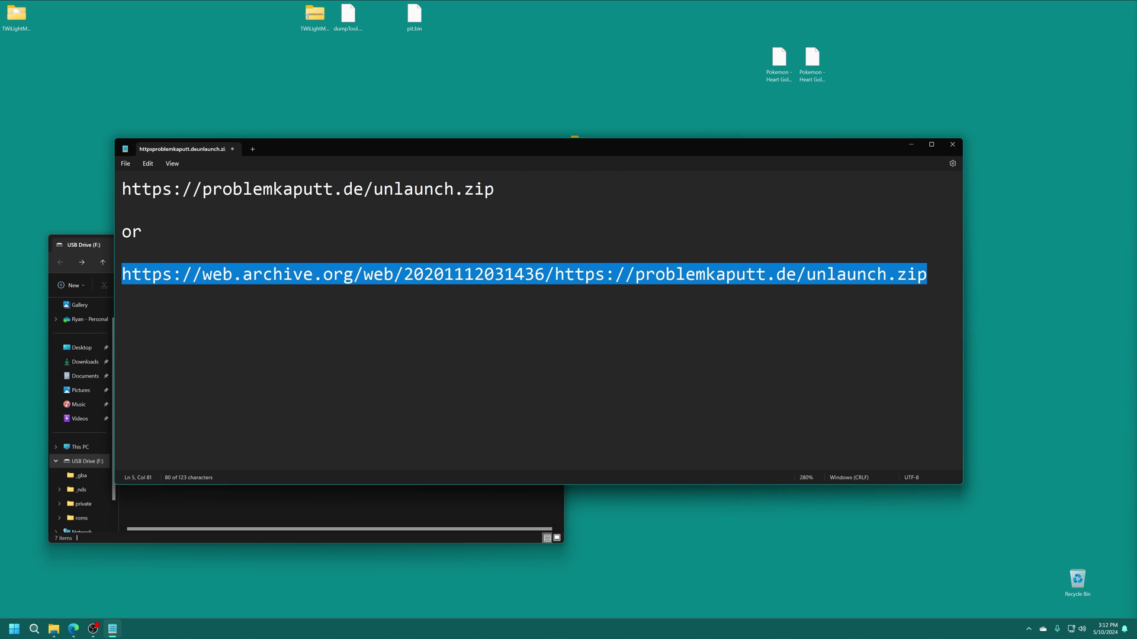
{"action": "left_click_drag", "start_coordinate": [495, 189], "coordinate": [130, 174]}
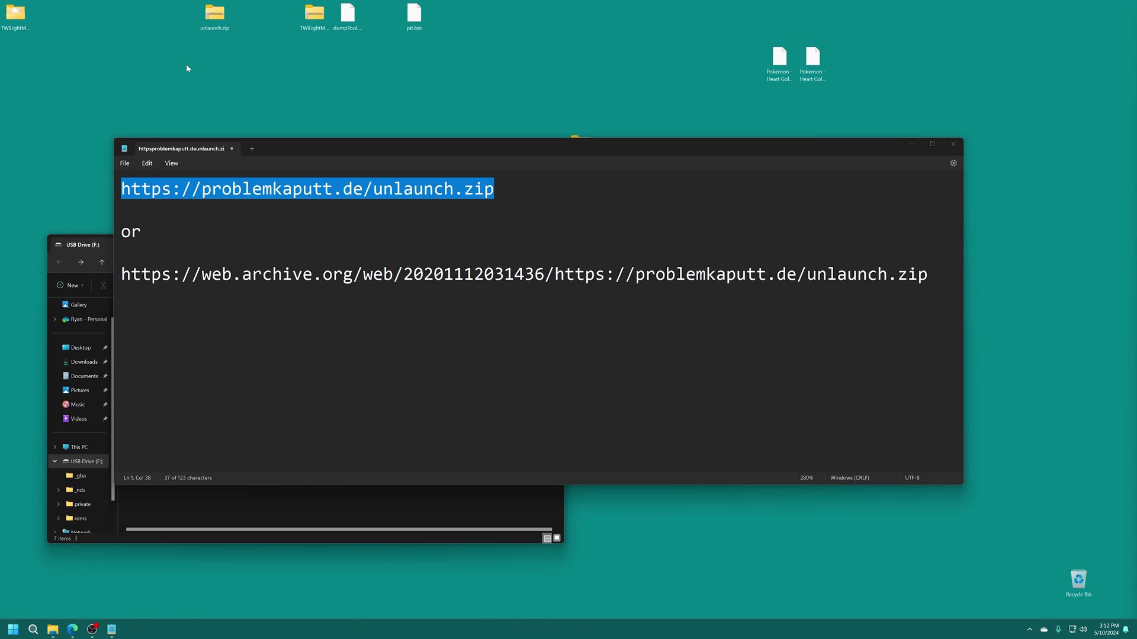
- Extract unlaunch.zip on the desktop with 7-Zip into its own unlaunch folder and open that folder
{"action": "right_click", "coordinate": [216, 22]}
{"action": "mouse_move", "coordinate": [256, 67]}
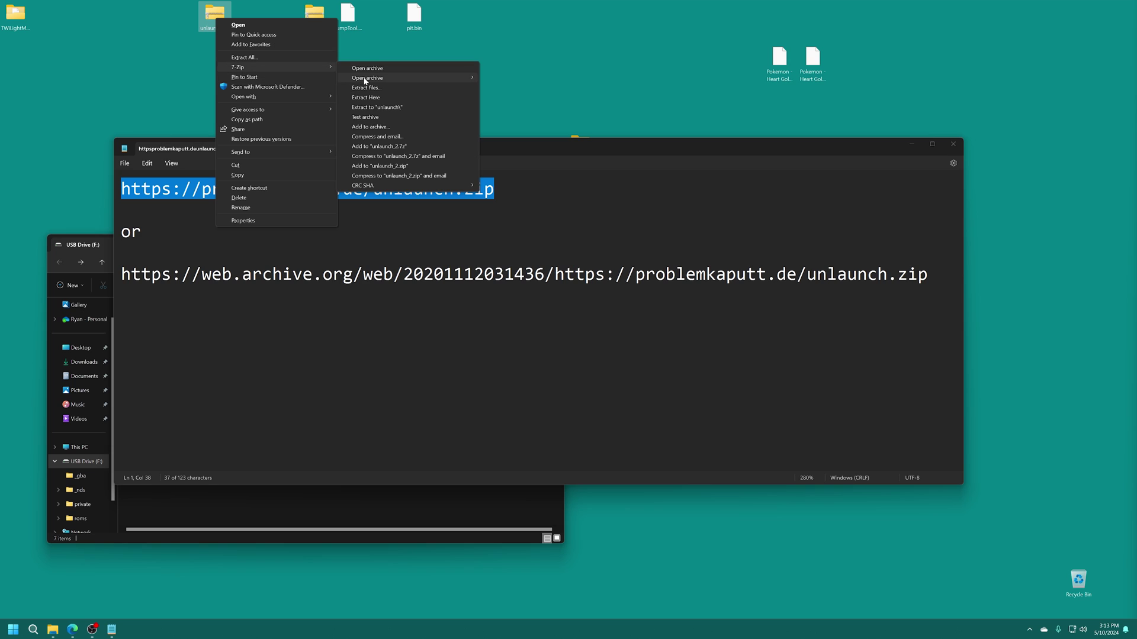
{"action": "left_click", "coordinate": [377, 107]}
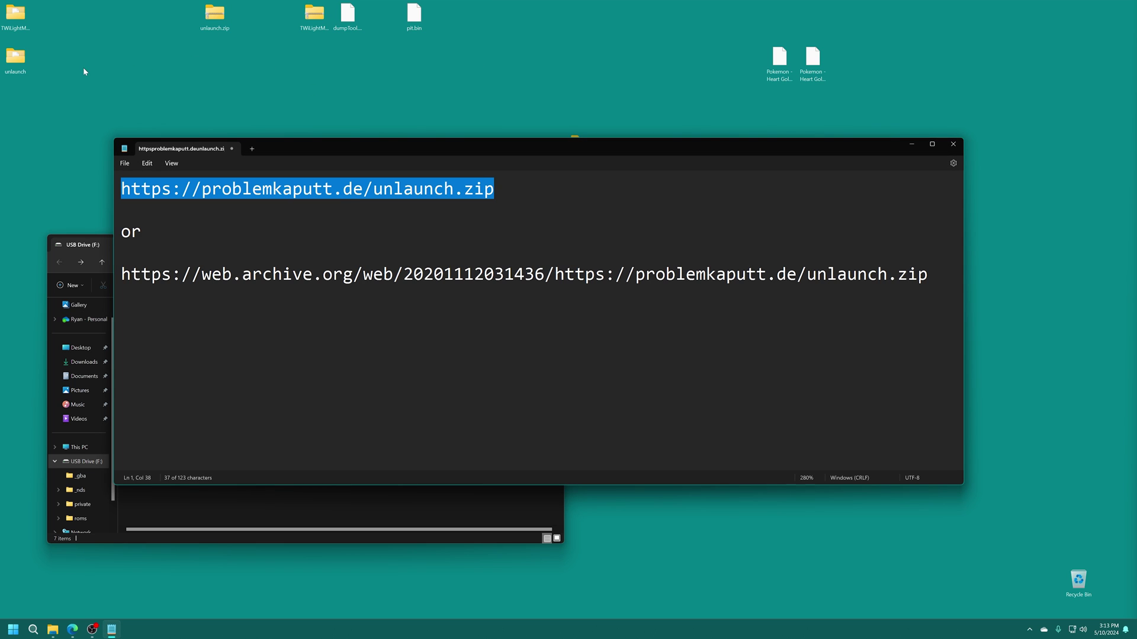
{"action": "double_click", "coordinate": [18, 60]}
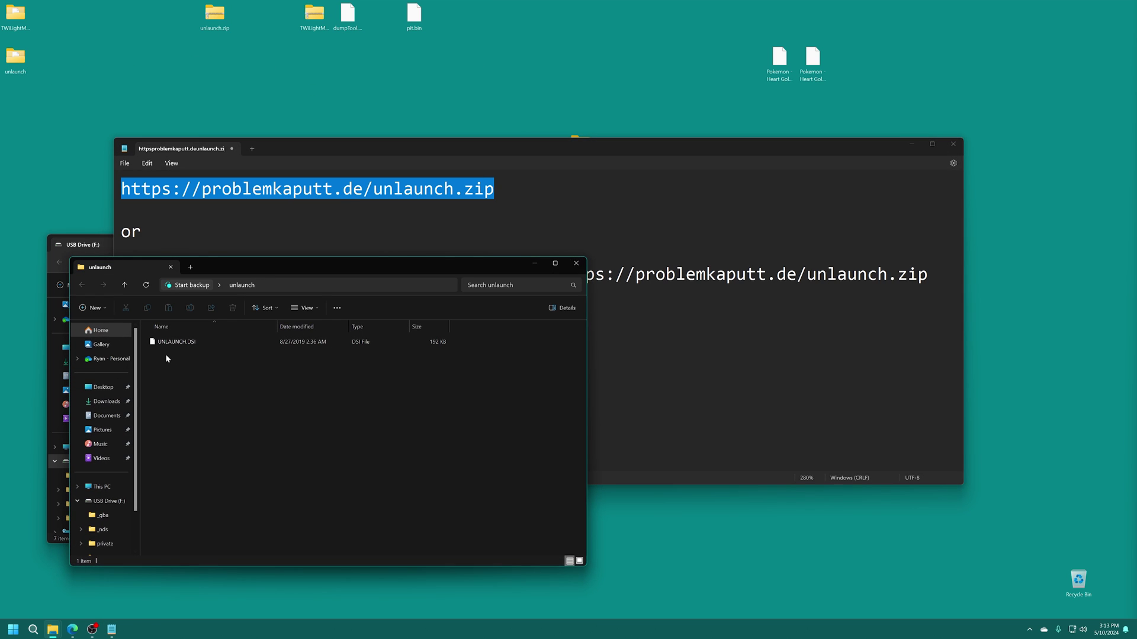
- Copy UNLAUNCH.DSI from the extracted unlaunch folder to the root of USB Drive (F:)
{"action": "left_click", "coordinate": [200, 344]}
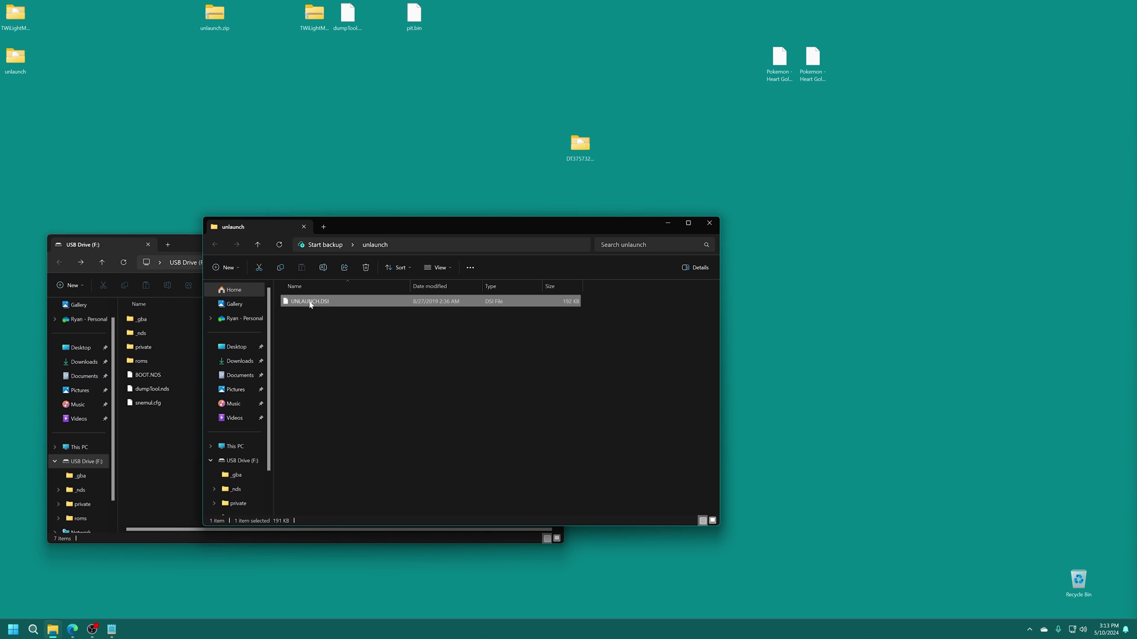
{"action": "left_click_drag", "start_coordinate": [310, 304], "coordinate": [158, 478]}
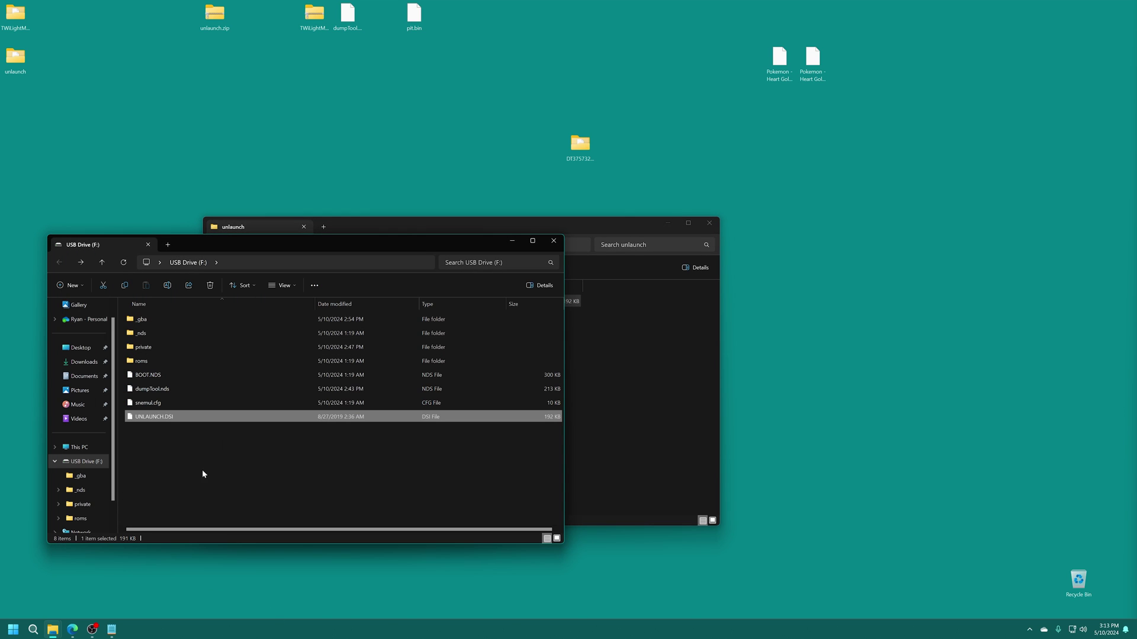
{"action": "left_click", "coordinate": [182, 446]}
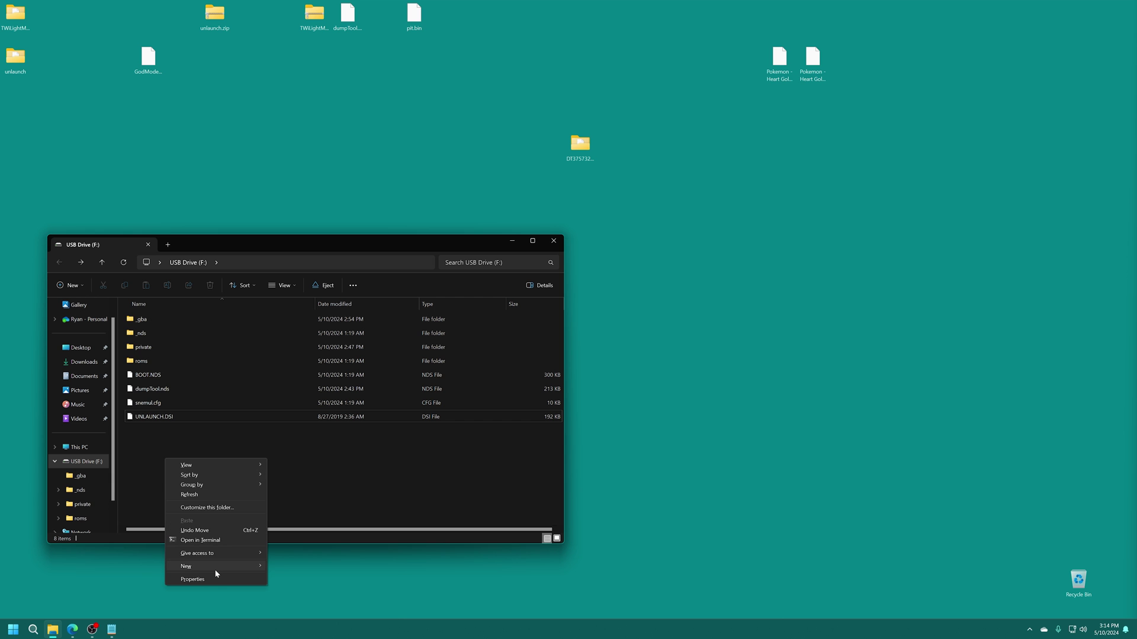
- Create a new folder named Apps in the root of USB Drive (F:)
{"action": "mouse_move", "coordinate": [218, 573]}
{"action": "left_click", "coordinate": [287, 567]}
{"action": "type", "text": "Apps"}
{"action": "key", "text": "Return"}
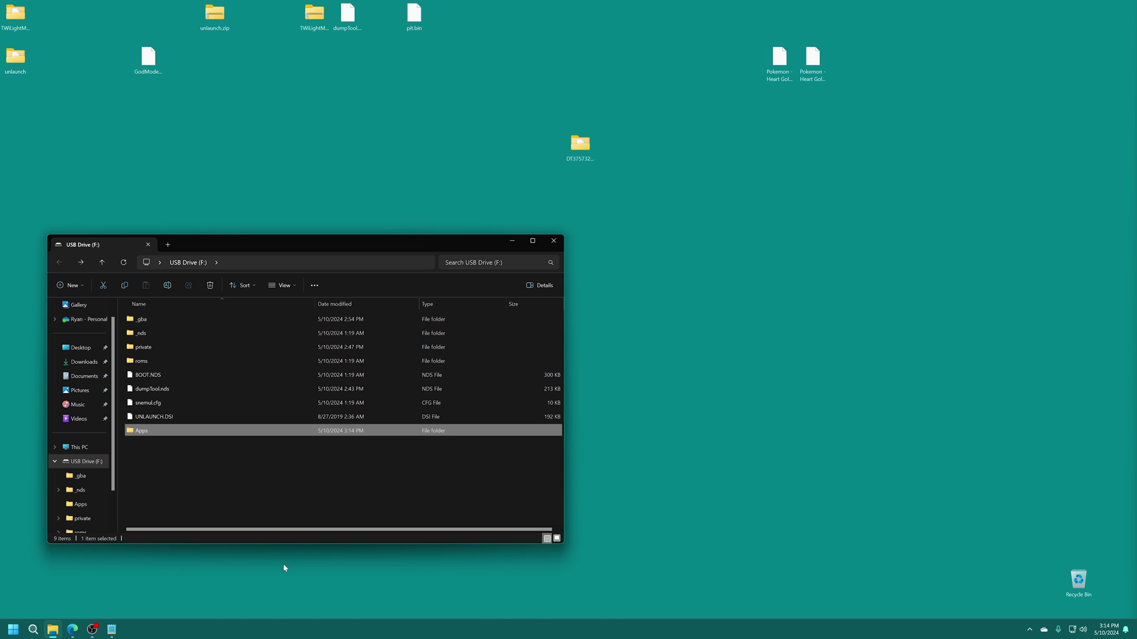
- Copy GodMode9i.dsi from the desktop into the Apps folder, return to the drive root and close the USB drive window
{"action": "double_click", "coordinate": [141, 431]}
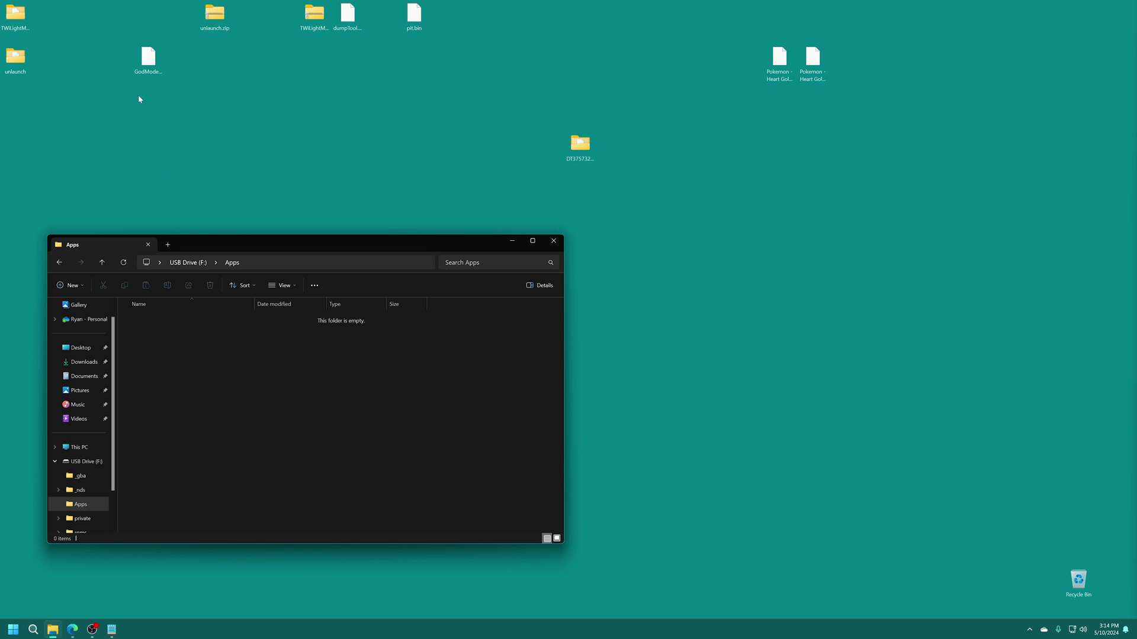
{"action": "key", "text": "ctrl+v"}
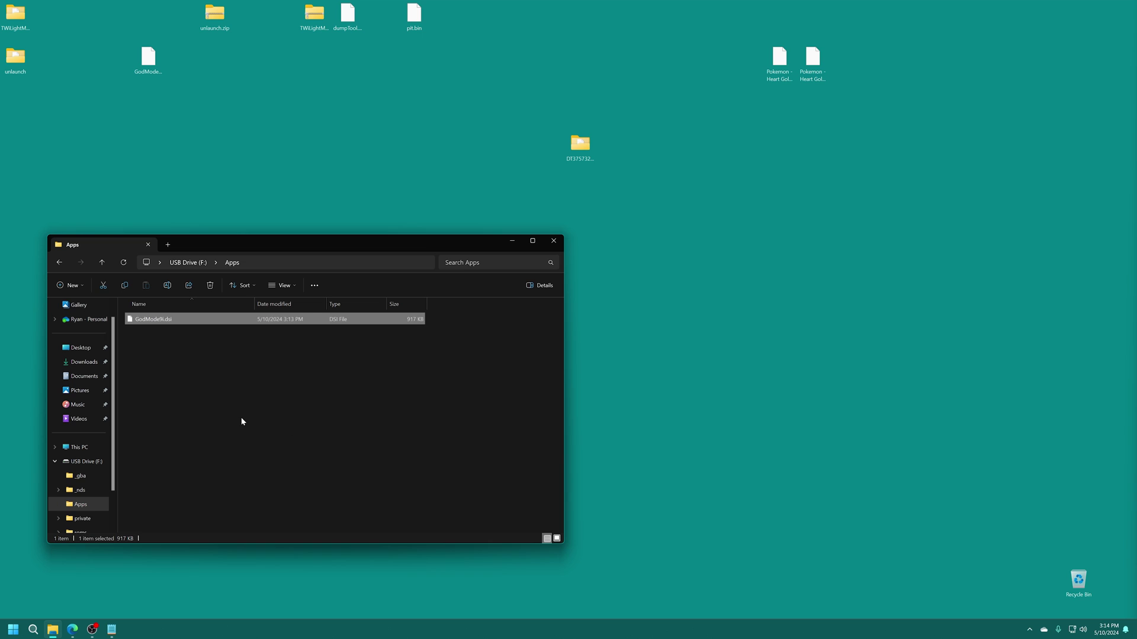
{"action": "left_click", "coordinate": [200, 371]}
{"action": "key", "text": "alt+Left"}
{"action": "left_click", "coordinate": [250, 482]}
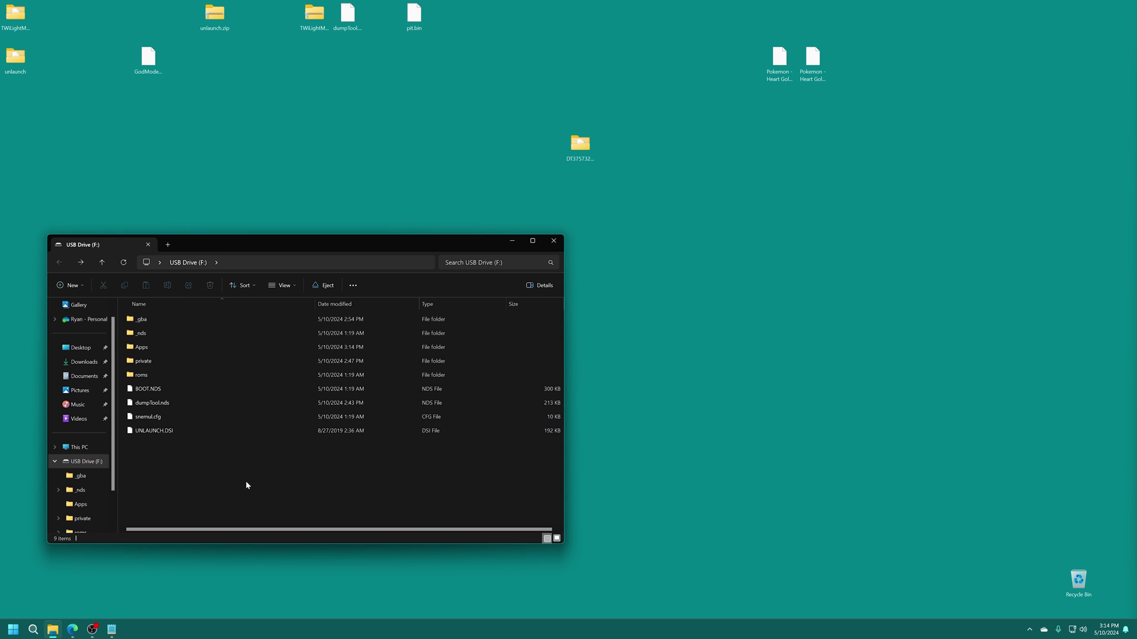
{"action": "left_click", "coordinate": [554, 241]}
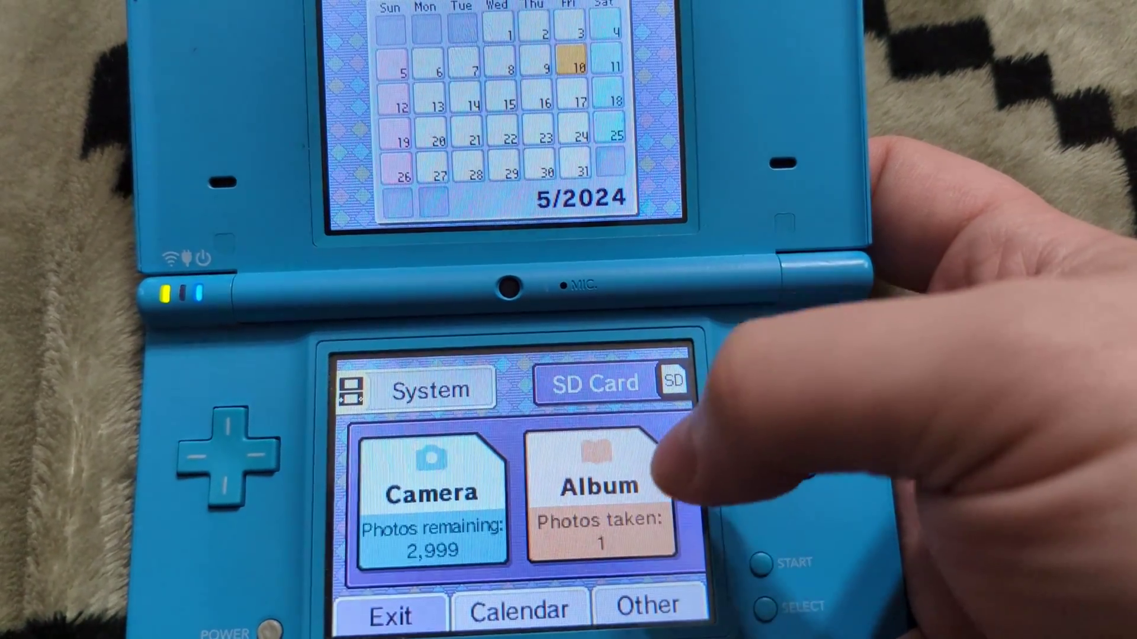
{"action": "key", "text": "a"}
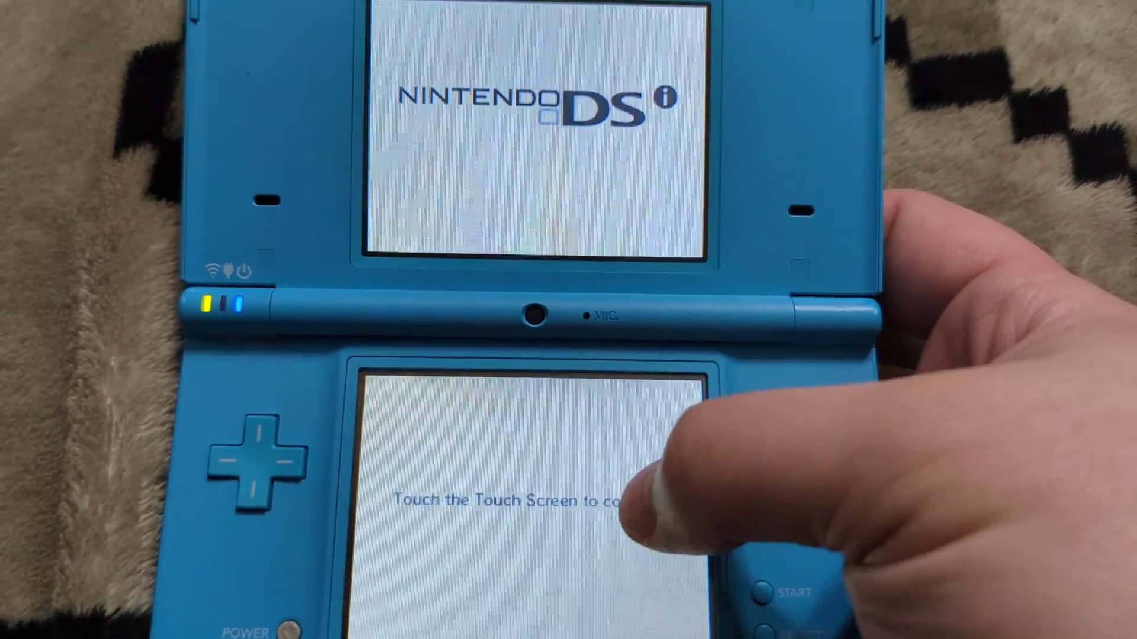
{"action": "left_click", "coordinate": [675, 453]}
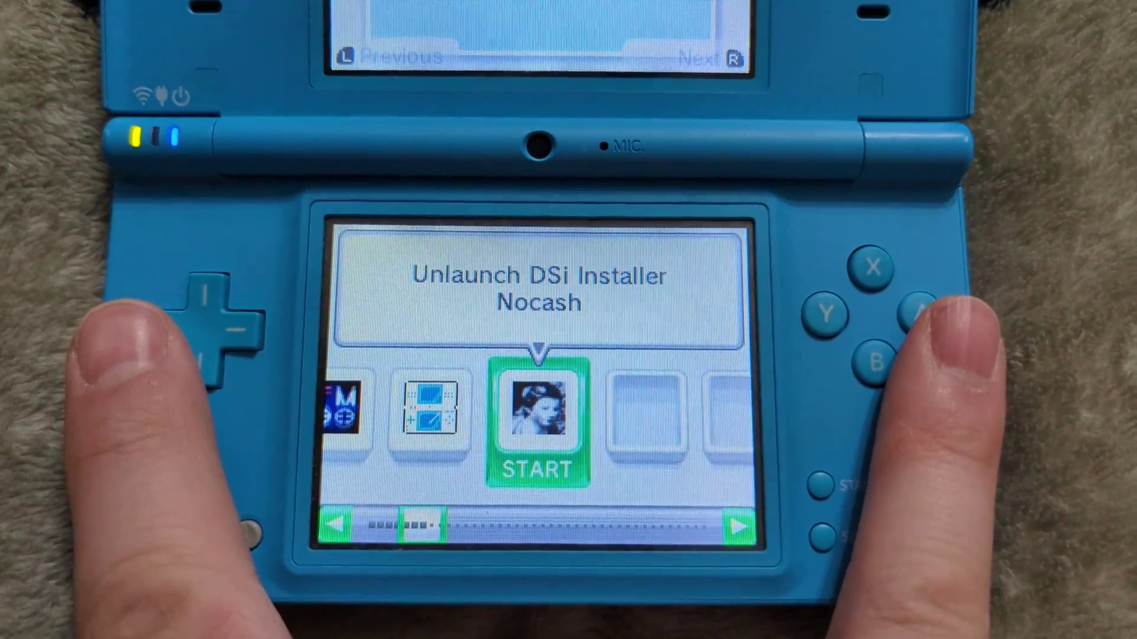
{"action": "key", "text": "Left"}
{"action": "key", "text": "Left"}
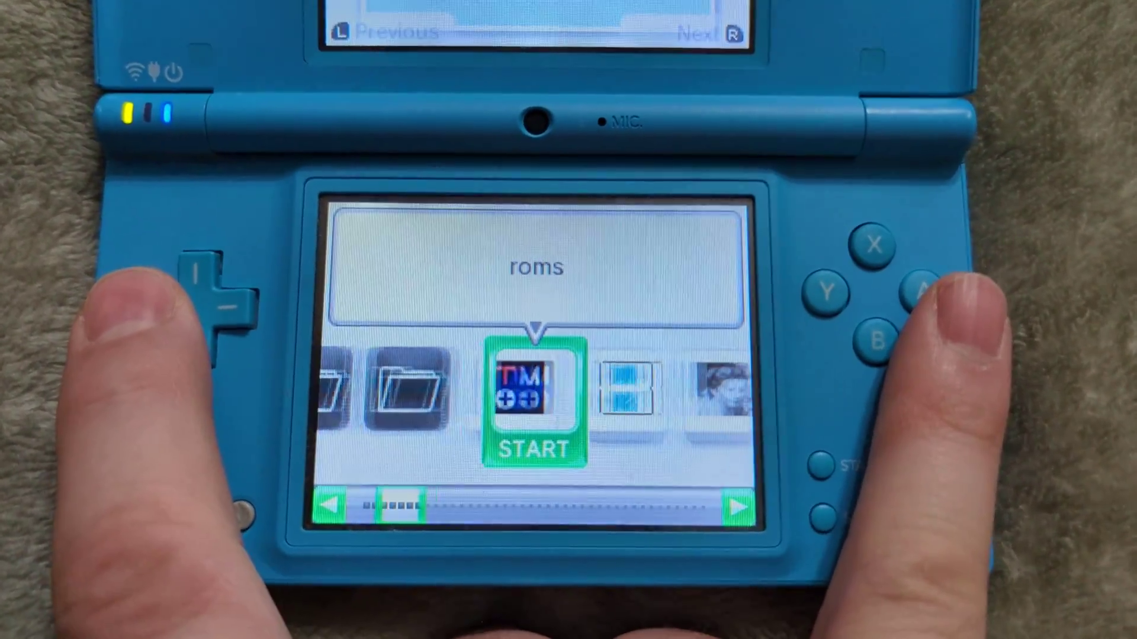
- Launch GodMode9i from the Apps folder on the DSi and boot UNLAUNCH.DSI directly from the SD card root
{"action": "key", "text": "Left"}
{"action": "key", "text": "a"}
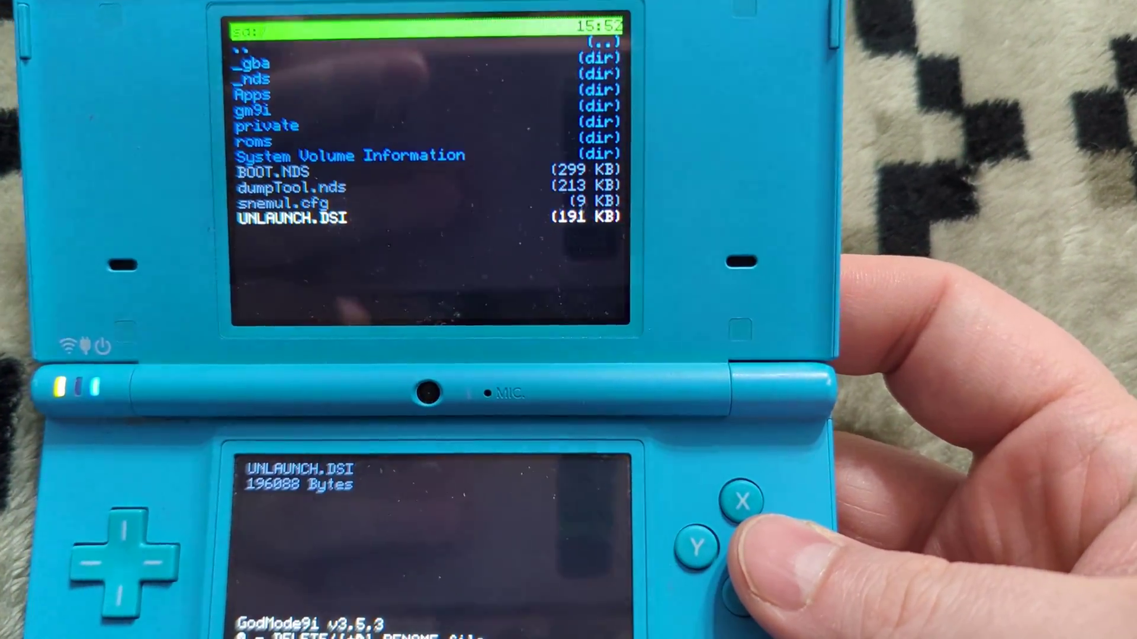
{"action": "key", "text": "a"}
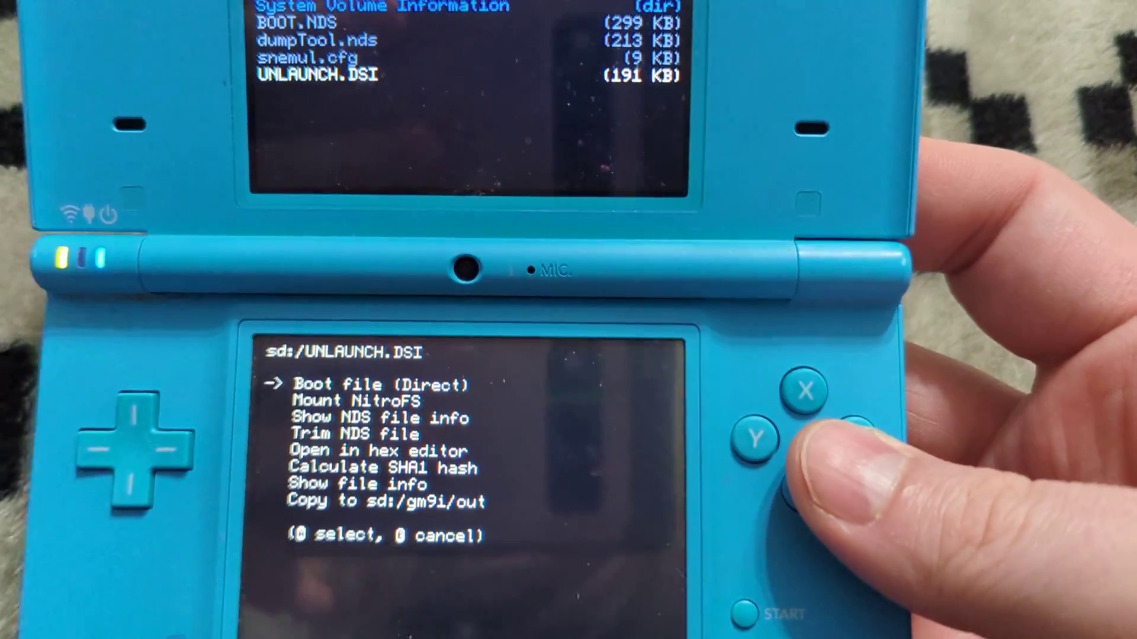
{"action": "key", "text": "a"}
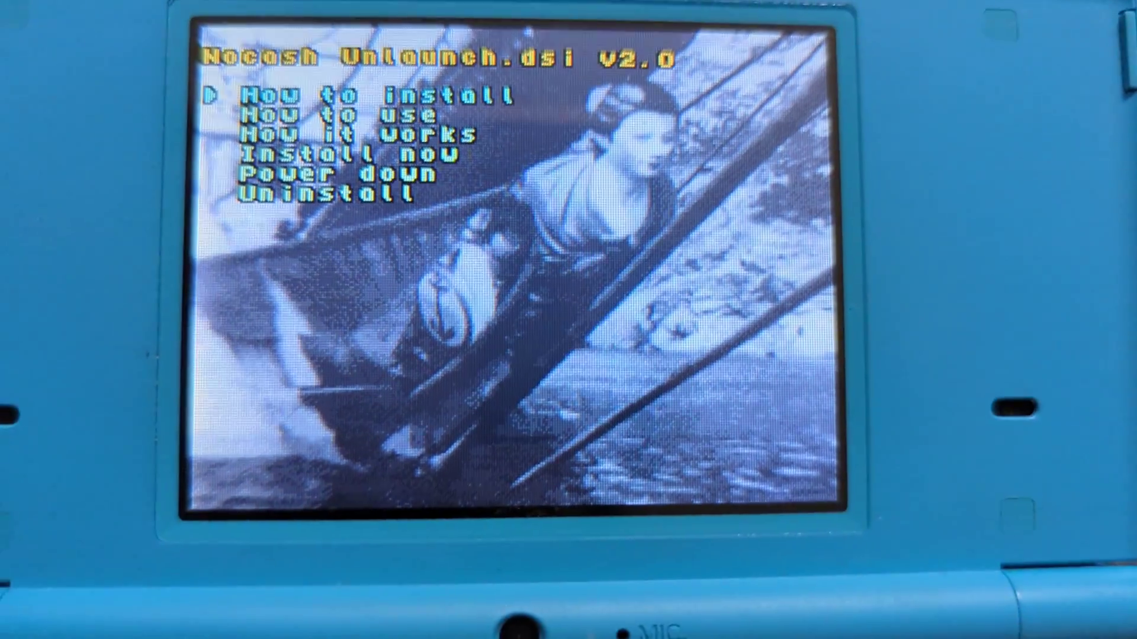
- Run the Install now option in the Unlaunch installer on the DSi
{"action": "key", "text": "Down"}
{"action": "key", "text": "Down"}
{"action": "key", "text": "Down"}
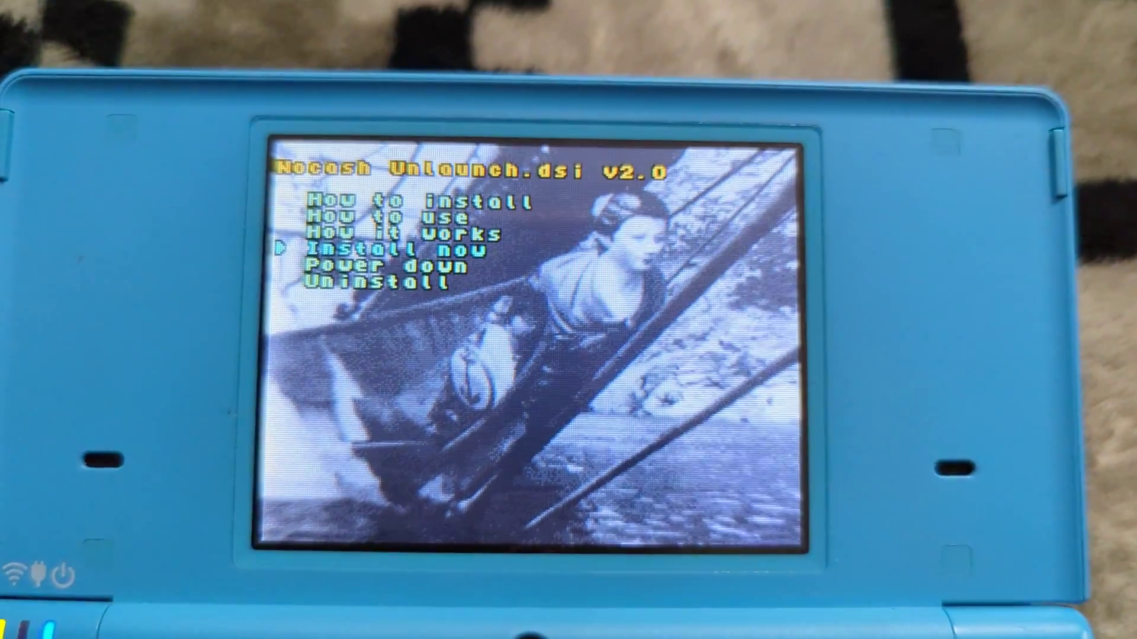
{"action": "key", "text": "Return"}
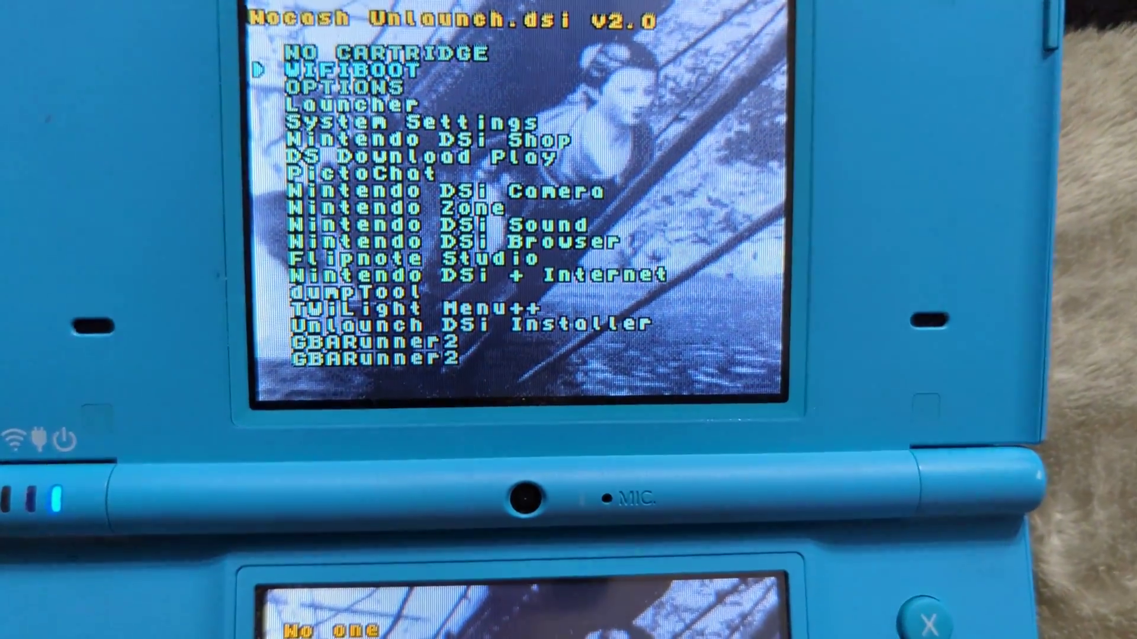
- In Unlaunch's options, assign TWiLight Menu++ (sdmc:/BOOT.NDS) as the NO BUTTON boot default, then save and exit
{"action": "key", "text": "Down"}
{"action": "key", "text": "Return"}
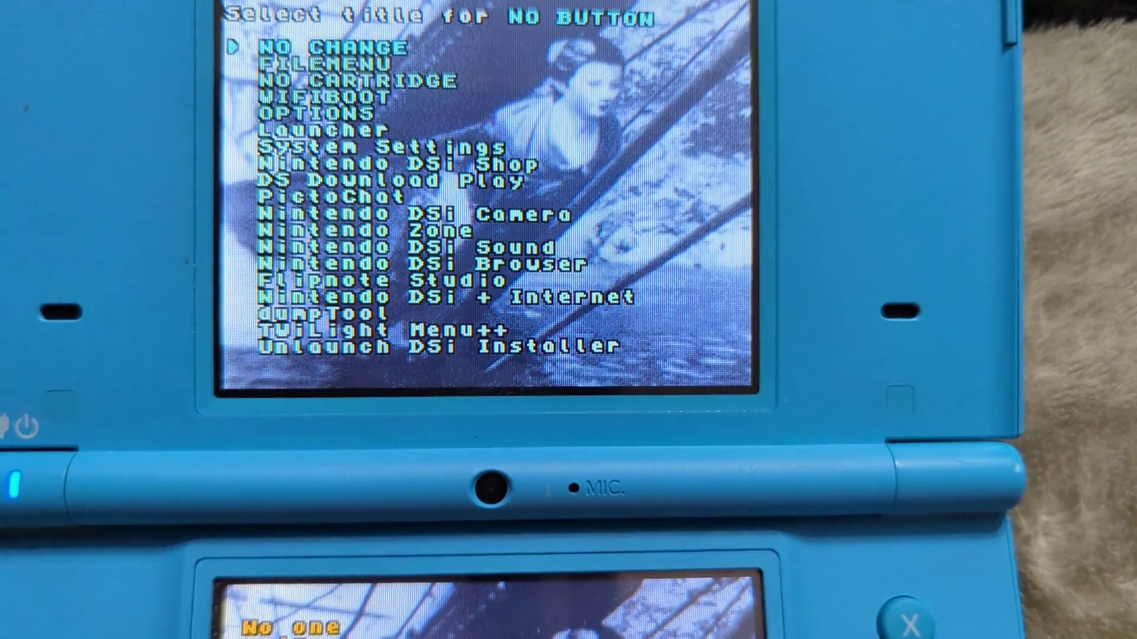
{"action": "key", "text": "Down"}
{"action": "key", "text": "Down"}
{"action": "key", "text": "Down"}
{"action": "key", "text": "Down"}
{"action": "key", "text": "Down"}
{"action": "key", "text": "Down"}
{"action": "key", "text": "Down"}
{"action": "key", "text": "Down"}
{"action": "key", "text": "Down"}
{"action": "key", "text": "Down"}
{"action": "key", "text": "Down"}
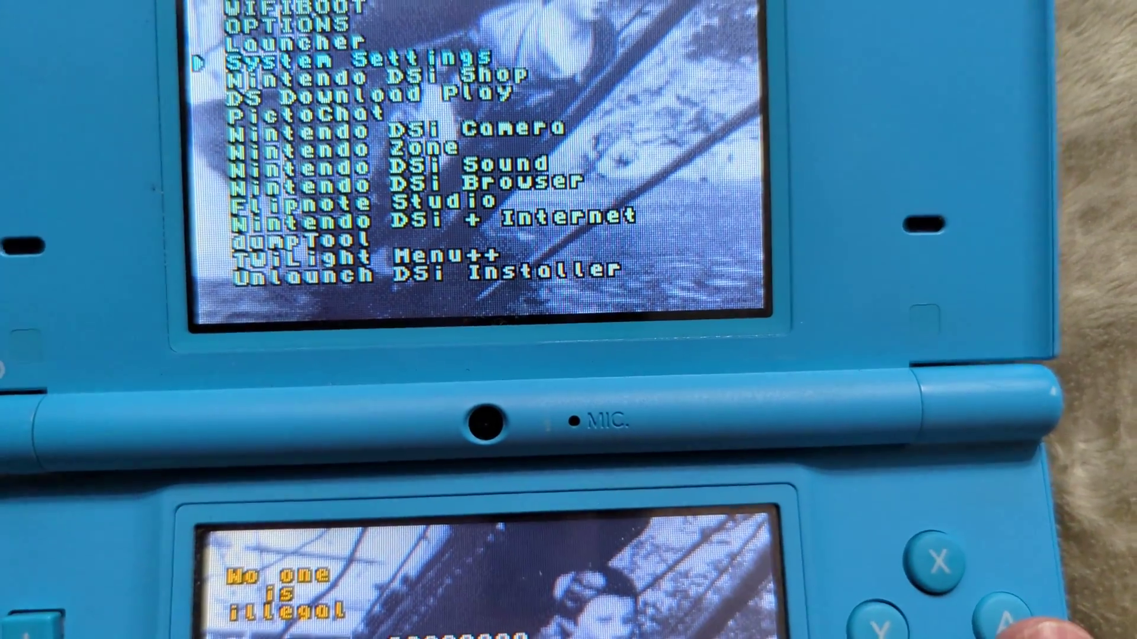
{"action": "key", "text": "Down"}
{"action": "key", "text": "Down"}
{"action": "key", "text": "Down"}
{"action": "key", "text": "Down"}
{"action": "key", "text": "Down"}
{"action": "key", "text": "Down"}
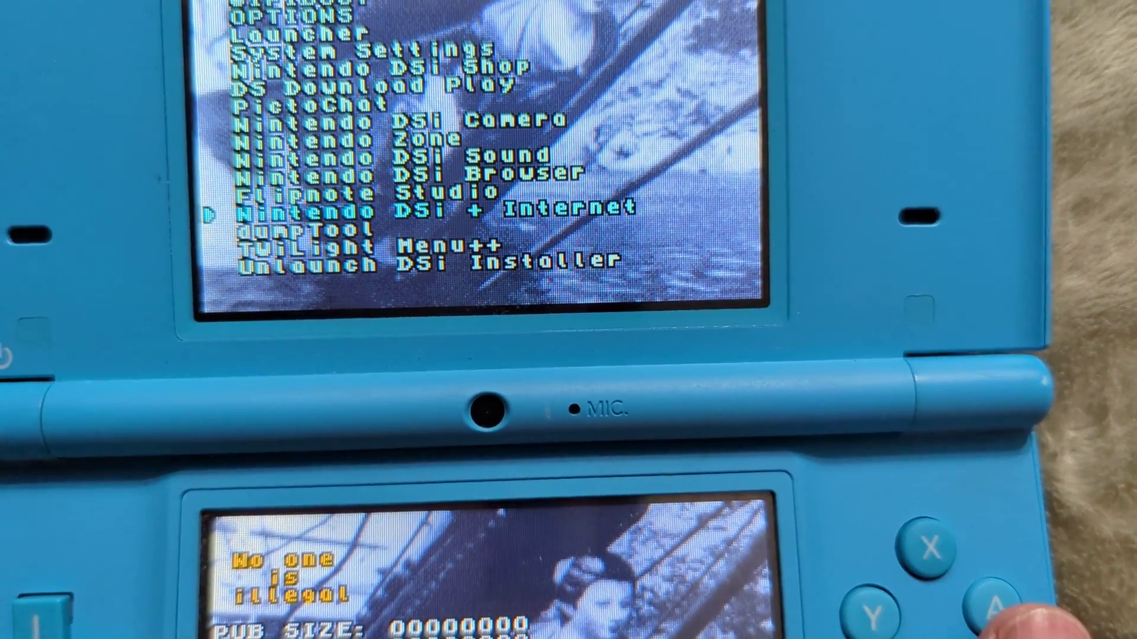
{"action": "key", "text": "Return"}
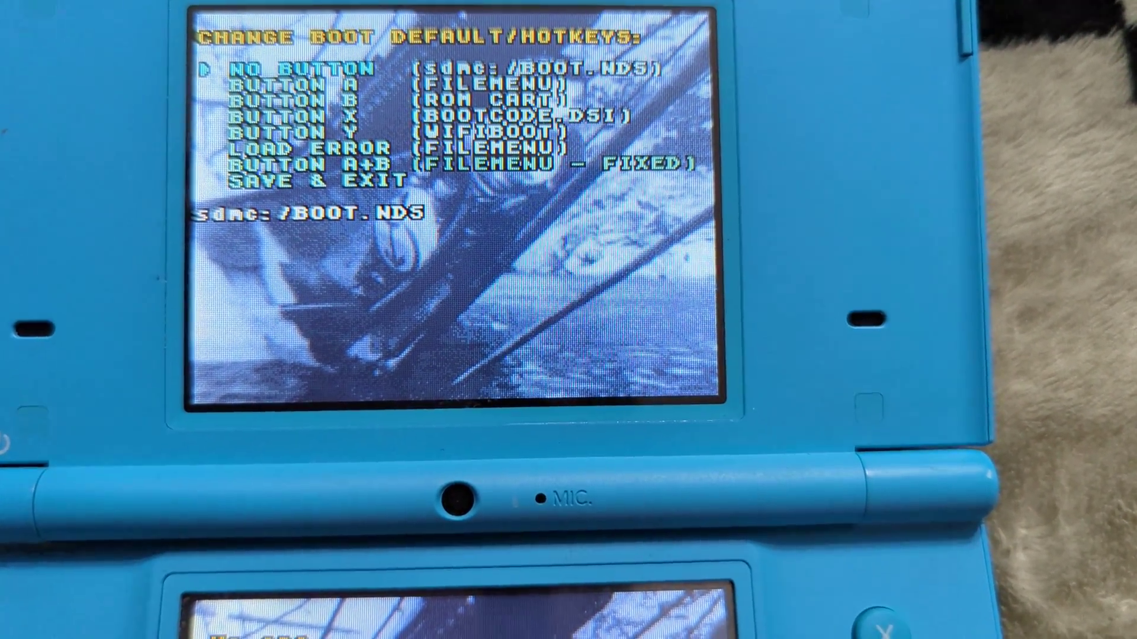
{"action": "key", "text": "Down"}
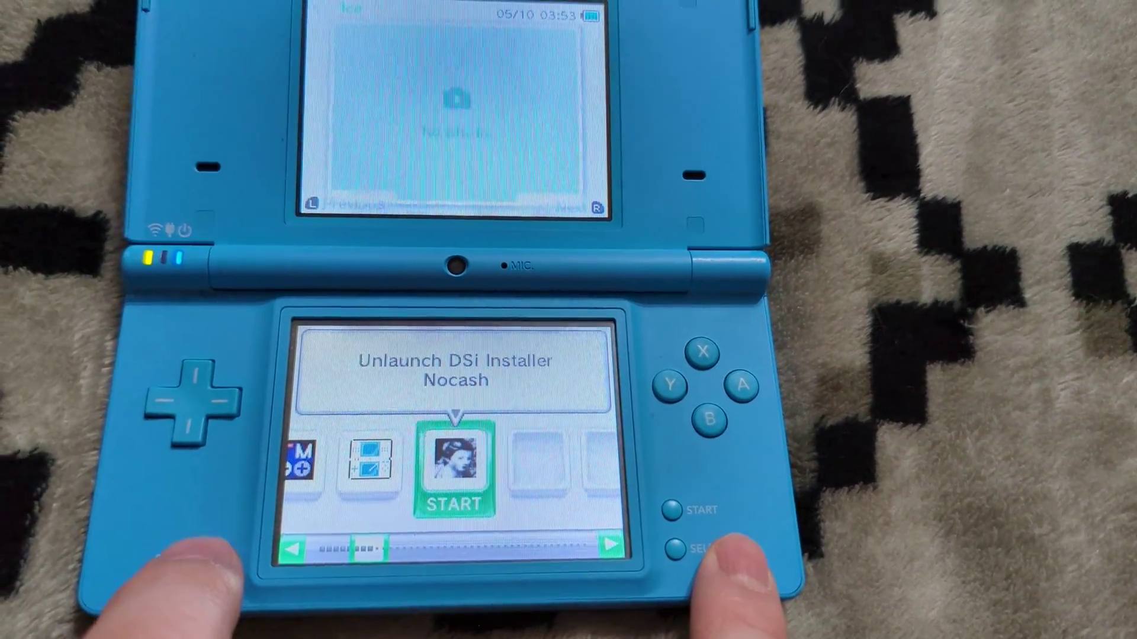
{"action": "key", "text": "Left"}
{"action": "key", "text": "Left"}
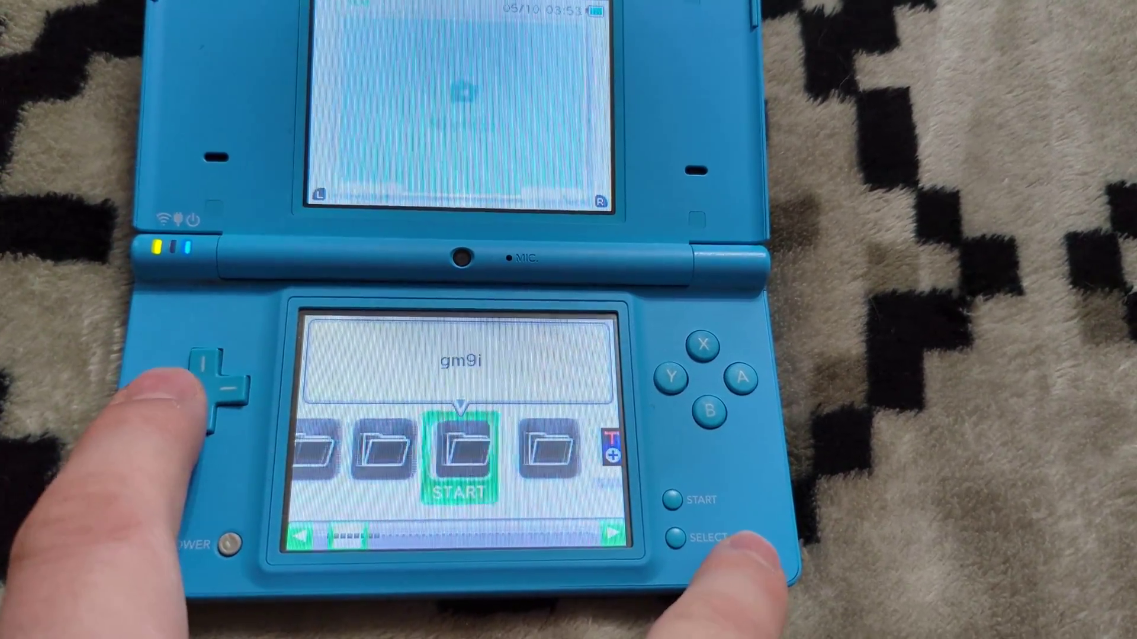
{"action": "key", "text": "Right"}
{"action": "key", "text": "Right"}
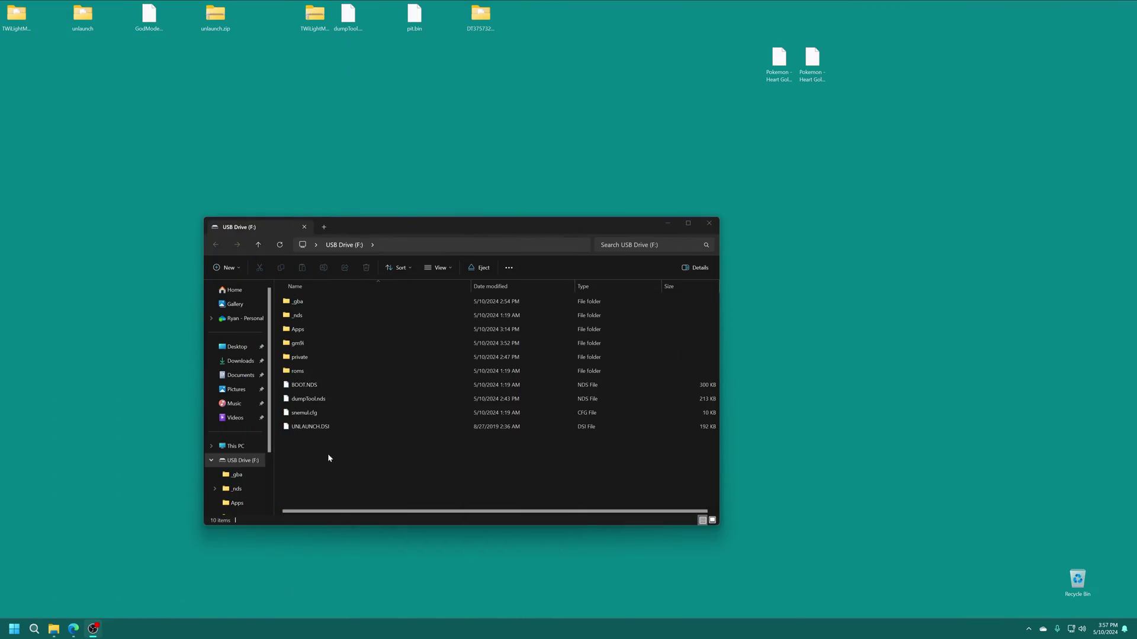
- On USB Drive (F:), permanently delete UNLAUNCH.DSI from the root and move dumpTool.nds into the Apps folder
{"action": "left_click", "coordinate": [318, 428]}
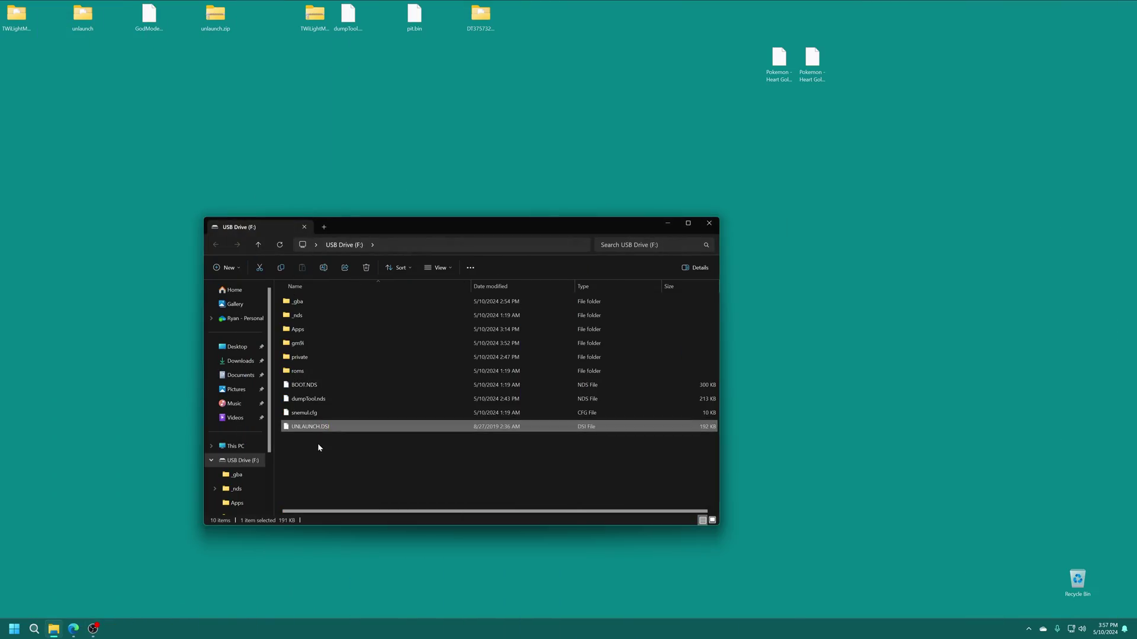
{"action": "key", "text": "Delete"}
{"action": "left_click", "coordinate": [601, 343]}
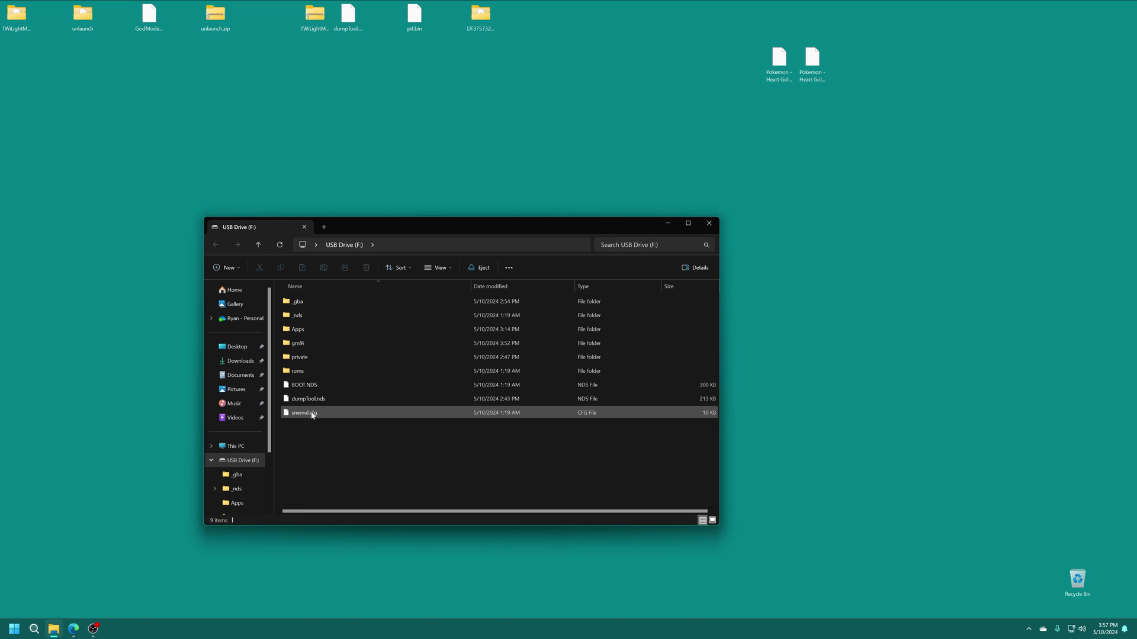
{"action": "left_click", "coordinate": [339, 400]}
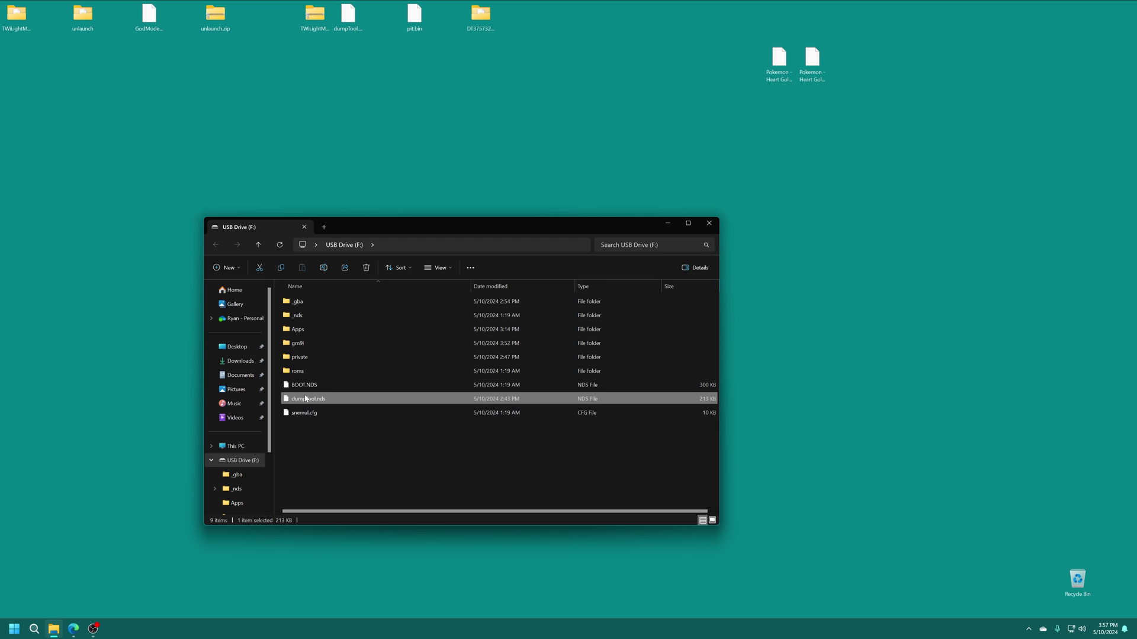
{"action": "left_click_drag", "start_coordinate": [303, 399], "coordinate": [325, 330]}
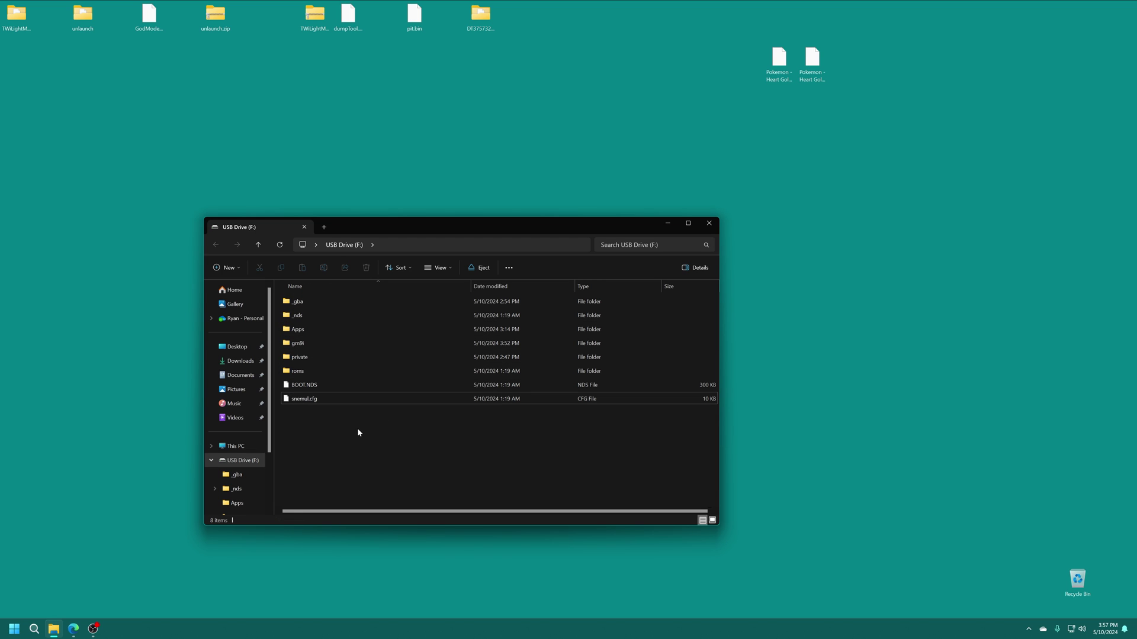
- Delete pit.bin from the private\ds\app\484E494A folder on USB Drive (F:) and return to the drive root
{"action": "double_click", "coordinate": [311, 357]}
{"action": "left_click", "coordinate": [306, 303]}
{"action": "double_click", "coordinate": [306, 303]}
{"action": "double_click", "coordinate": [306, 303]}
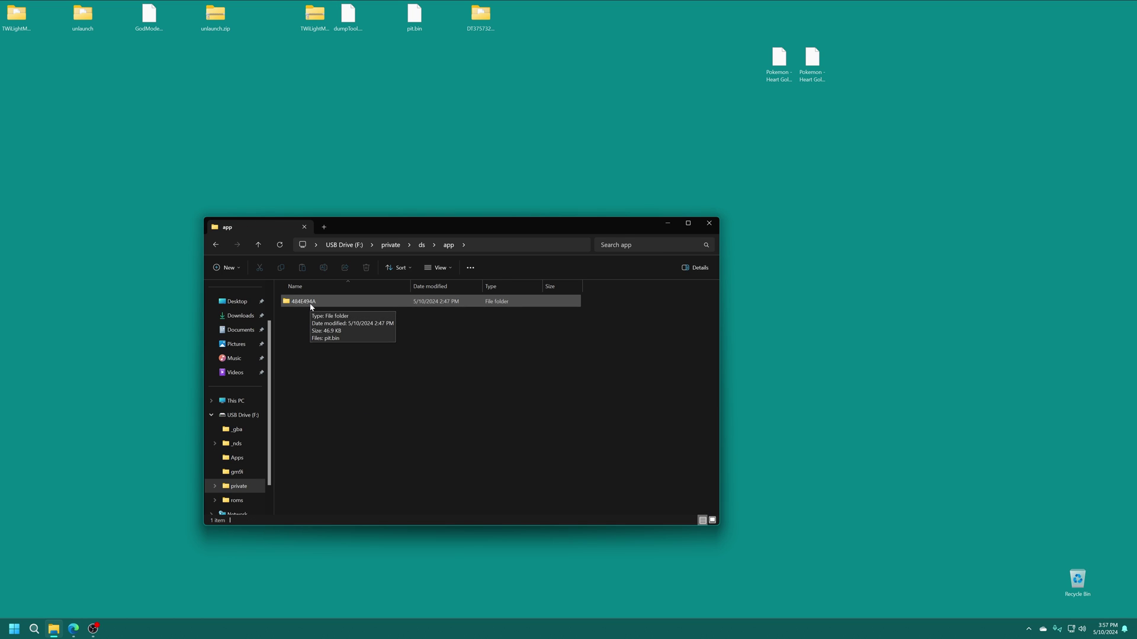
{"action": "double_click", "coordinate": [310, 303]}
{"action": "left_click", "coordinate": [302, 305]}
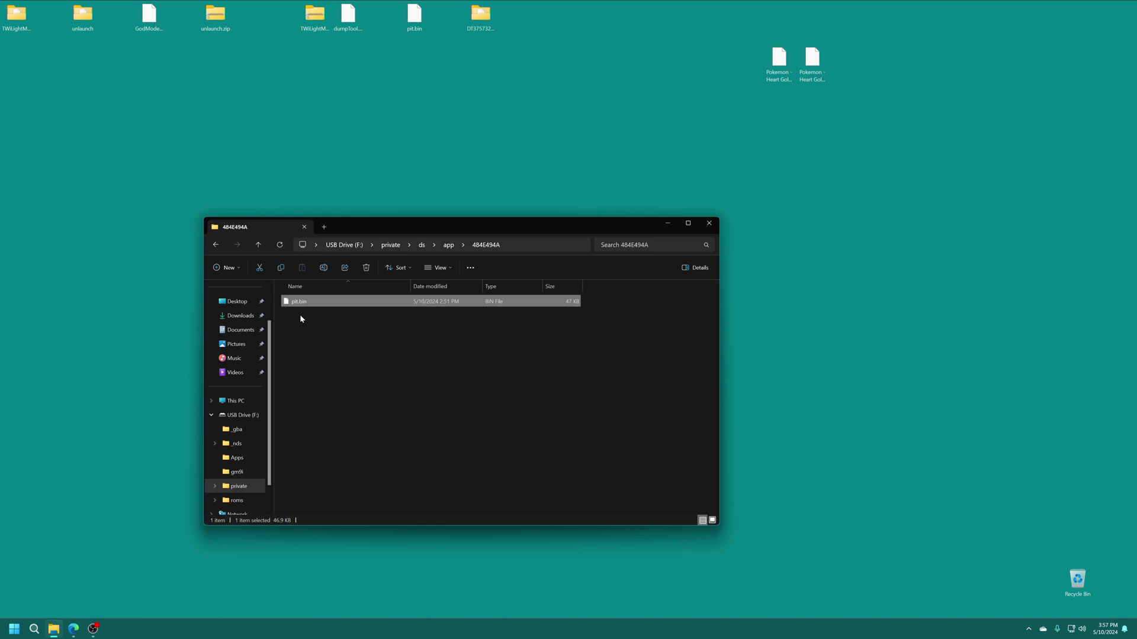
{"action": "key", "text": "Delete"}
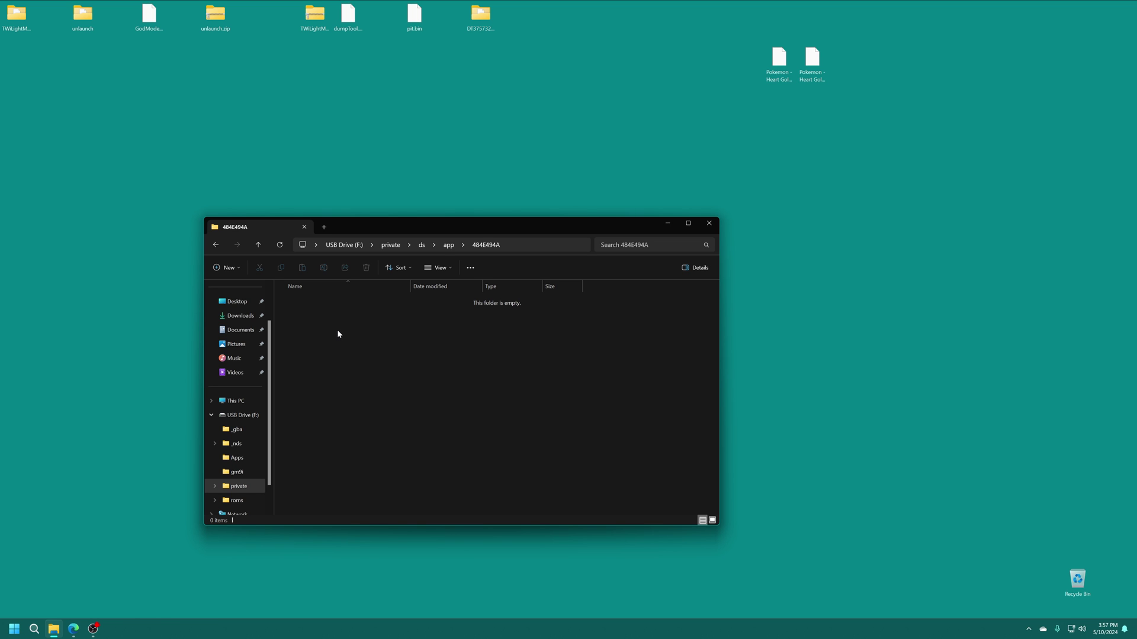
{"action": "key", "text": "alt+Left"}
{"action": "key", "text": "alt+Left"}
{"action": "key", "text": "alt+Left"}
{"action": "key", "text": "alt+Left"}
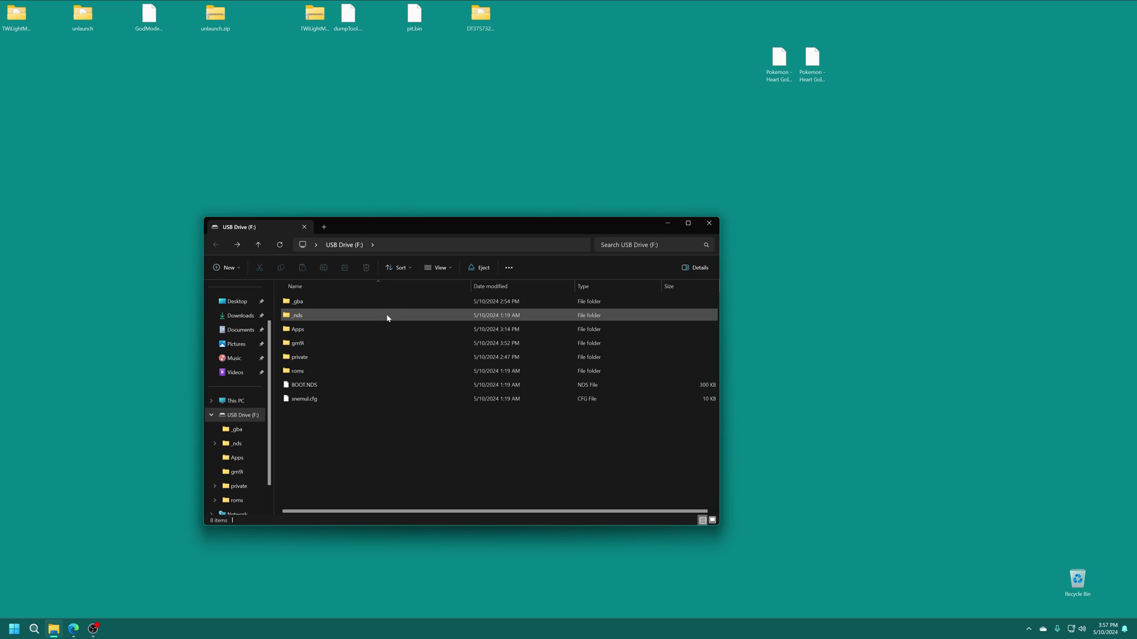
- Set the Hidden attribute on the _gba and _nds folders together
{"action": "left_click_drag", "start_coordinate": [335, 299], "coordinate": [304, 318]}
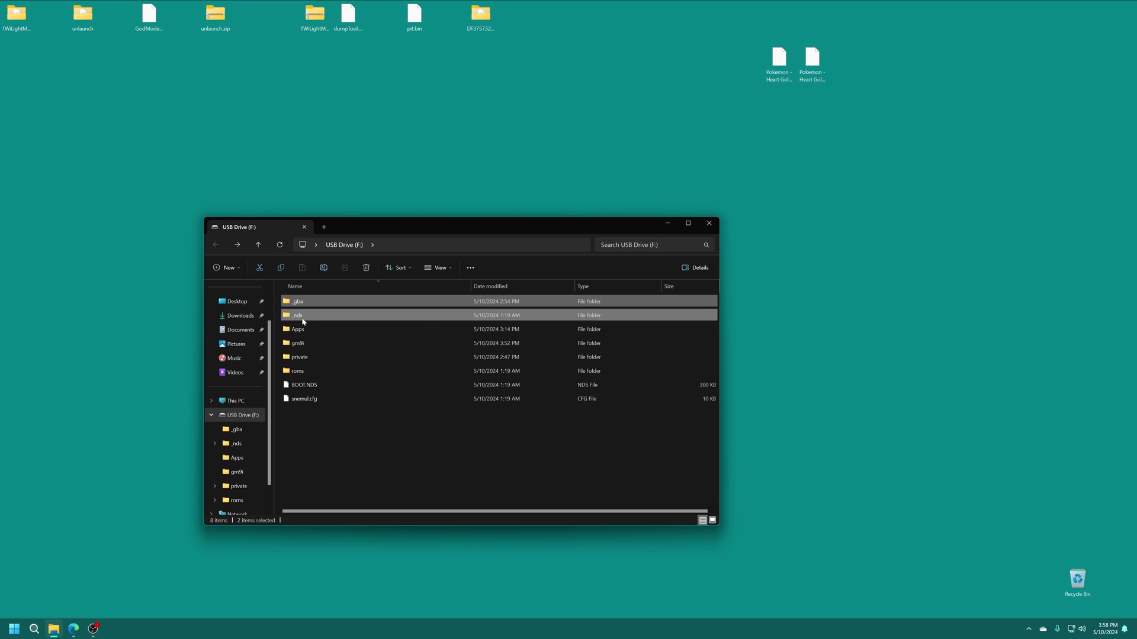
{"action": "right_click", "coordinate": [303, 318]}
{"action": "left_click", "coordinate": [335, 485]}
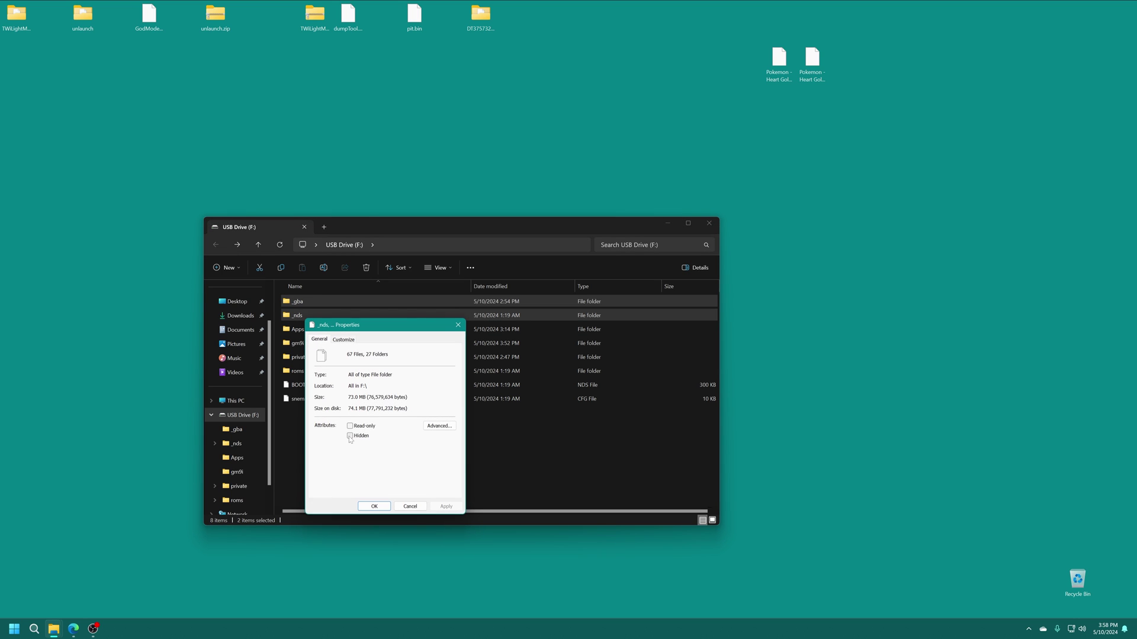
{"action": "left_click", "coordinate": [350, 435]}
{"action": "left_click", "coordinate": [374, 506]}
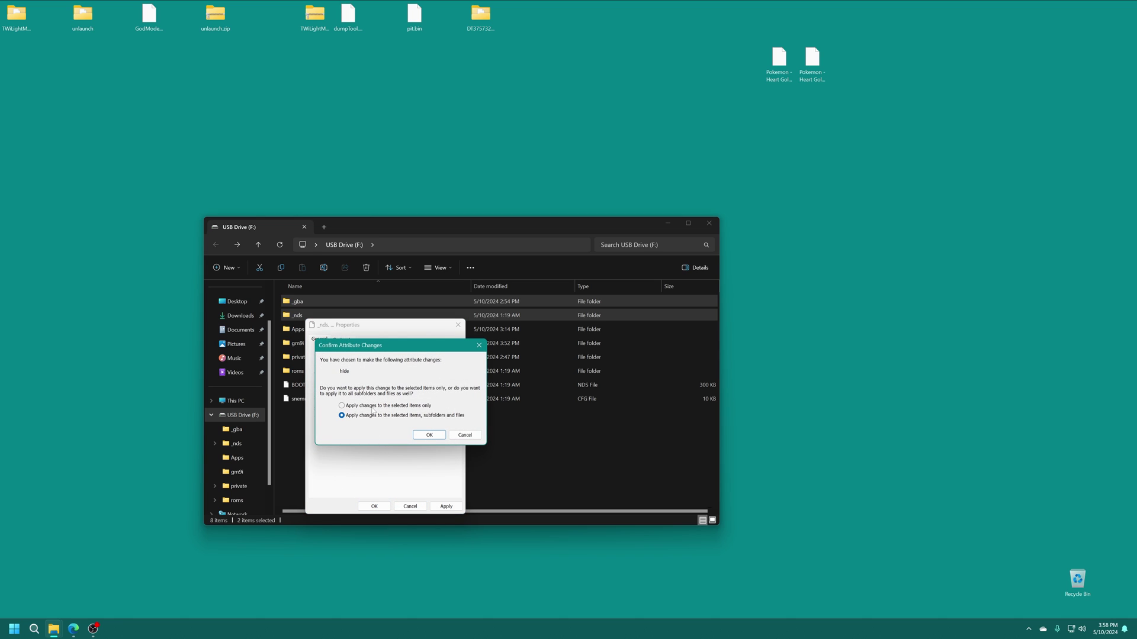
{"action": "left_click", "coordinate": [430, 436]}
{"action": "left_click", "coordinate": [347, 451]}
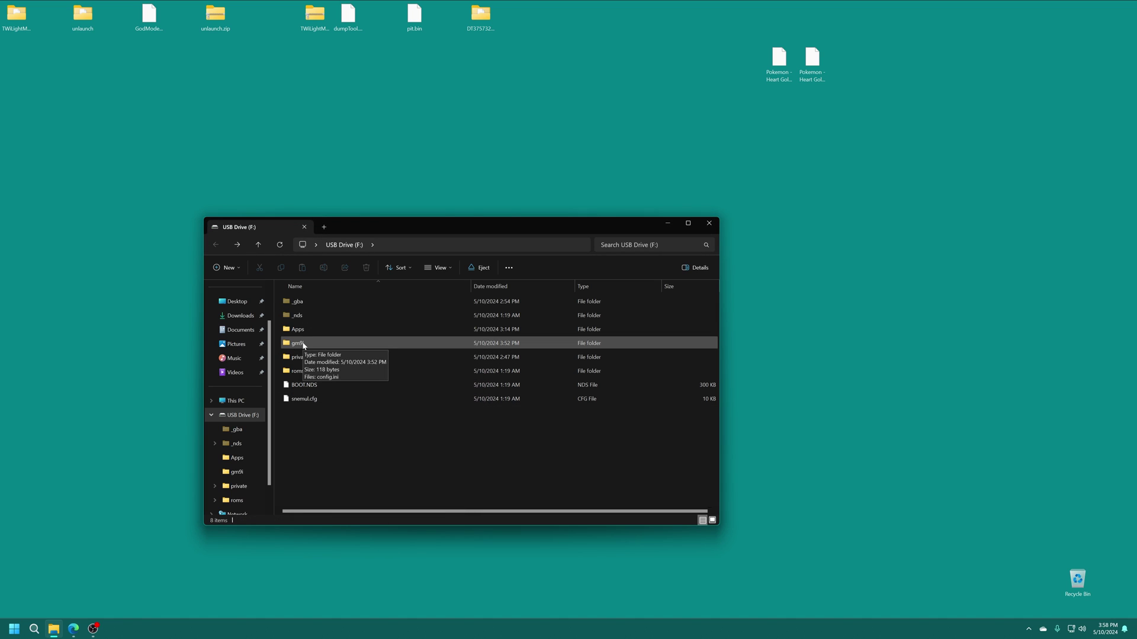
- Set the gm9i folder's attributes to Hidden with Read-only cleared
{"action": "double_click", "coordinate": [303, 343]}
{"action": "key", "text": "alt+Left"}
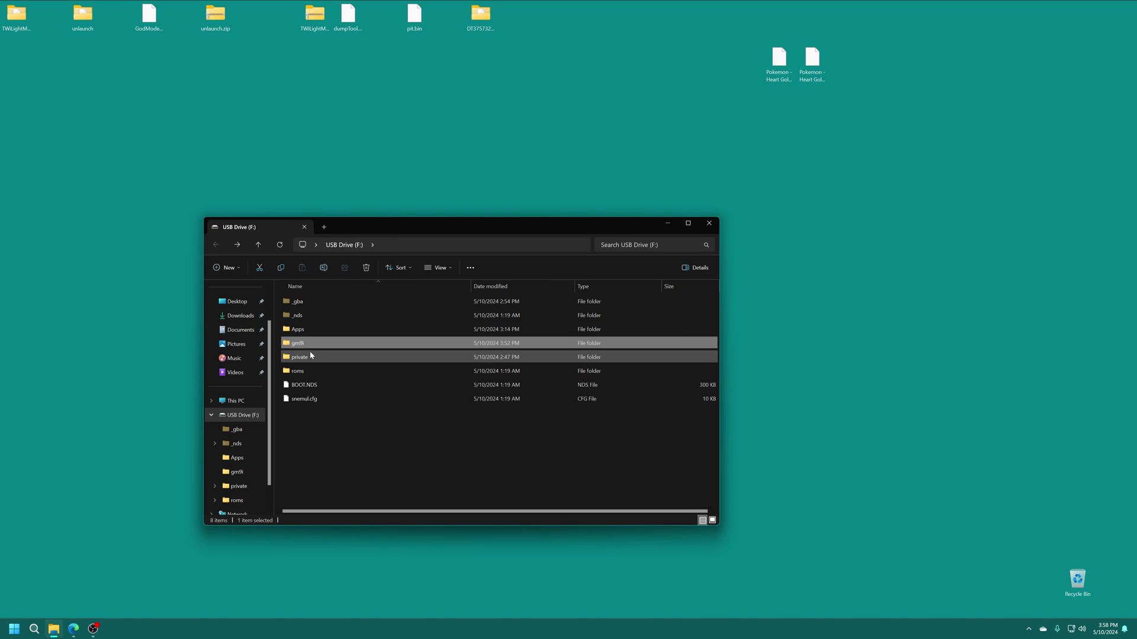
{"action": "right_click", "coordinate": [299, 349]}
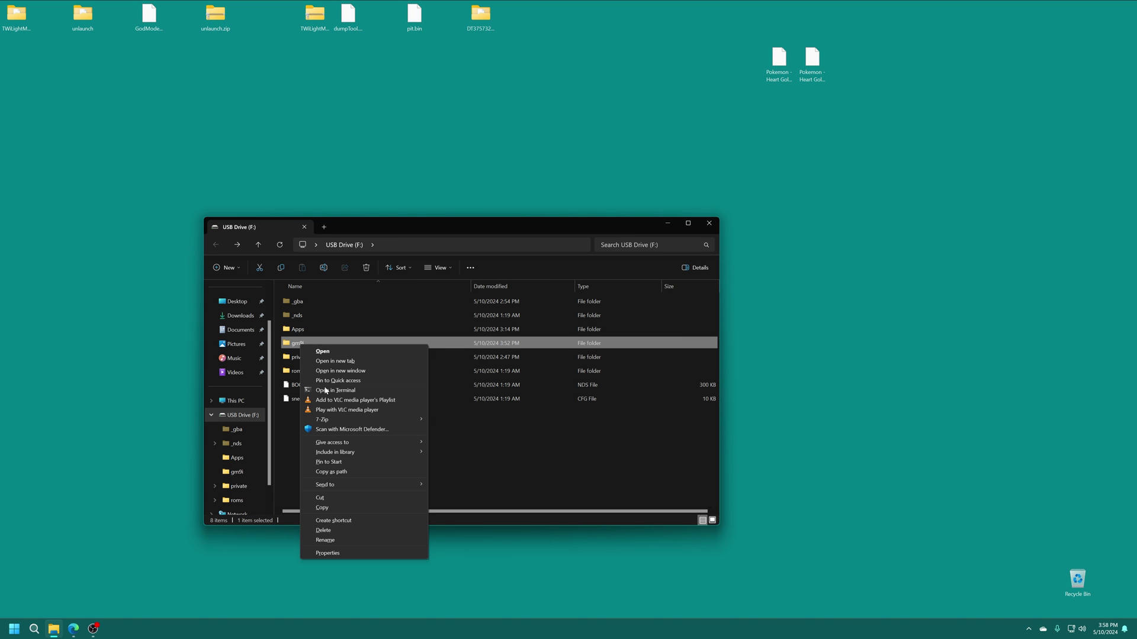
{"action": "left_click", "coordinate": [331, 551]}
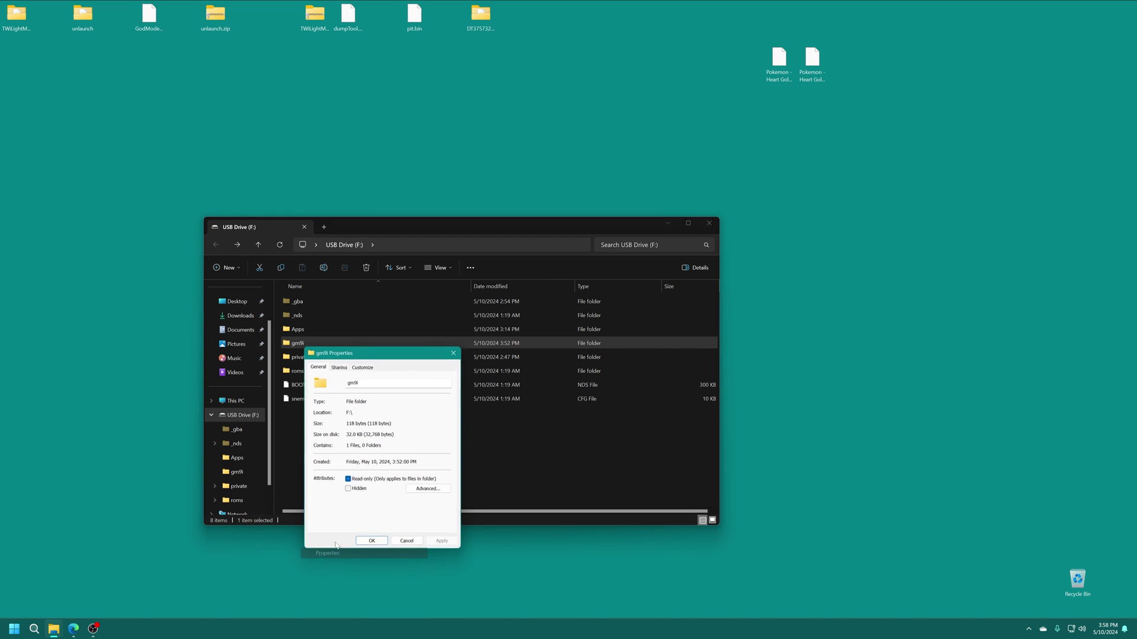
{"action": "left_click", "coordinate": [348, 489]}
{"action": "left_click", "coordinate": [354, 481]}
{"action": "left_click", "coordinate": [368, 543]}
{"action": "left_click", "coordinate": [340, 432]}
{"action": "left_click", "coordinate": [425, 461]}
{"action": "left_click", "coordinate": [349, 445]}
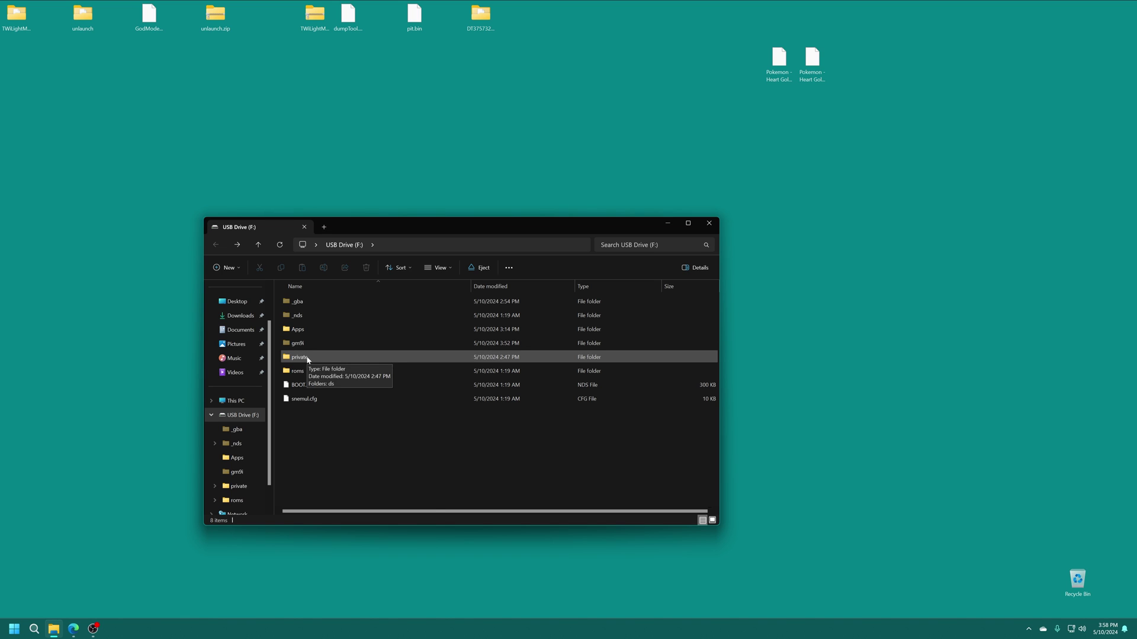
- Make the private folder Hidden and clear its Read-only attribute, applying the changes to this folder only
{"action": "right_click", "coordinate": [307, 359]}
{"action": "left_click", "coordinate": [349, 565]}
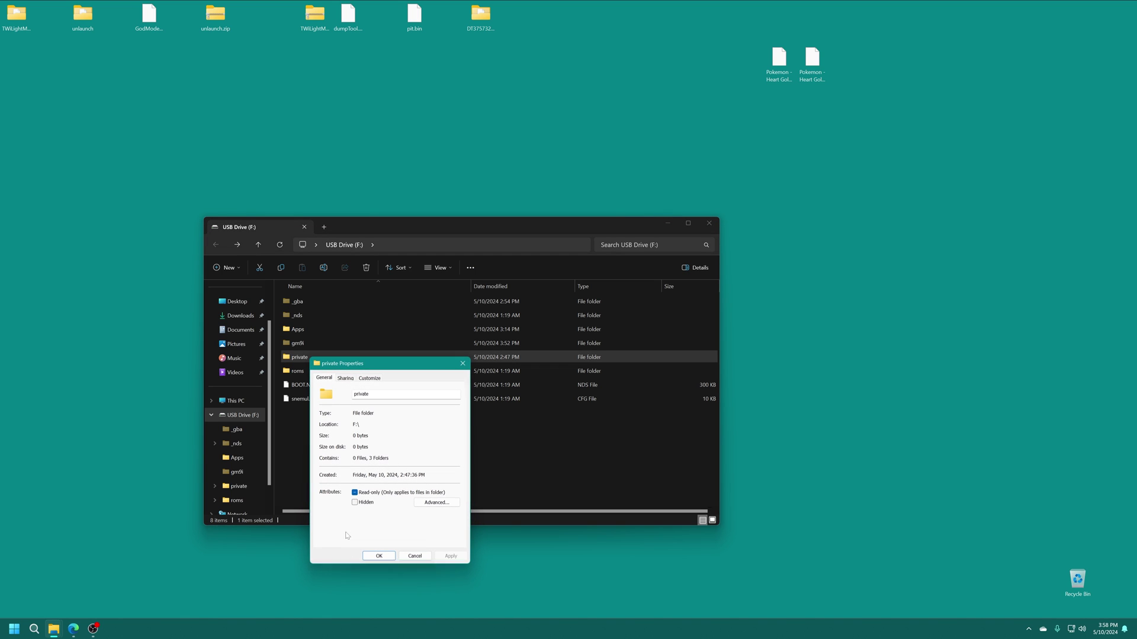
{"action": "left_click", "coordinate": [356, 502]}
{"action": "left_click", "coordinate": [355, 492]}
{"action": "left_click", "coordinate": [379, 556]}
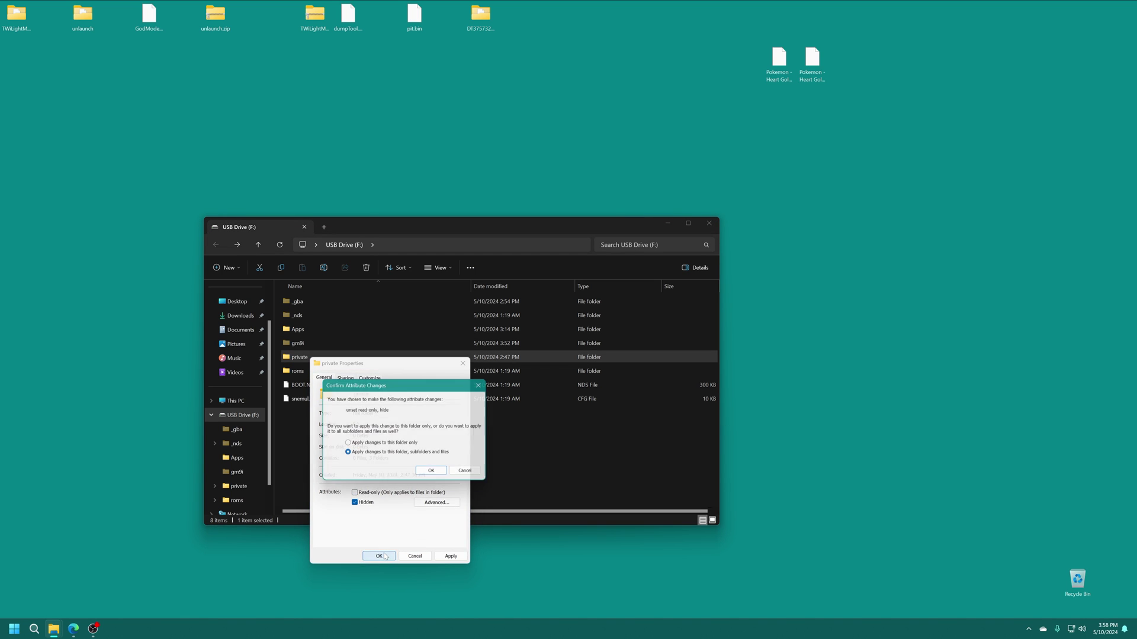
{"action": "left_click", "coordinate": [433, 474]}
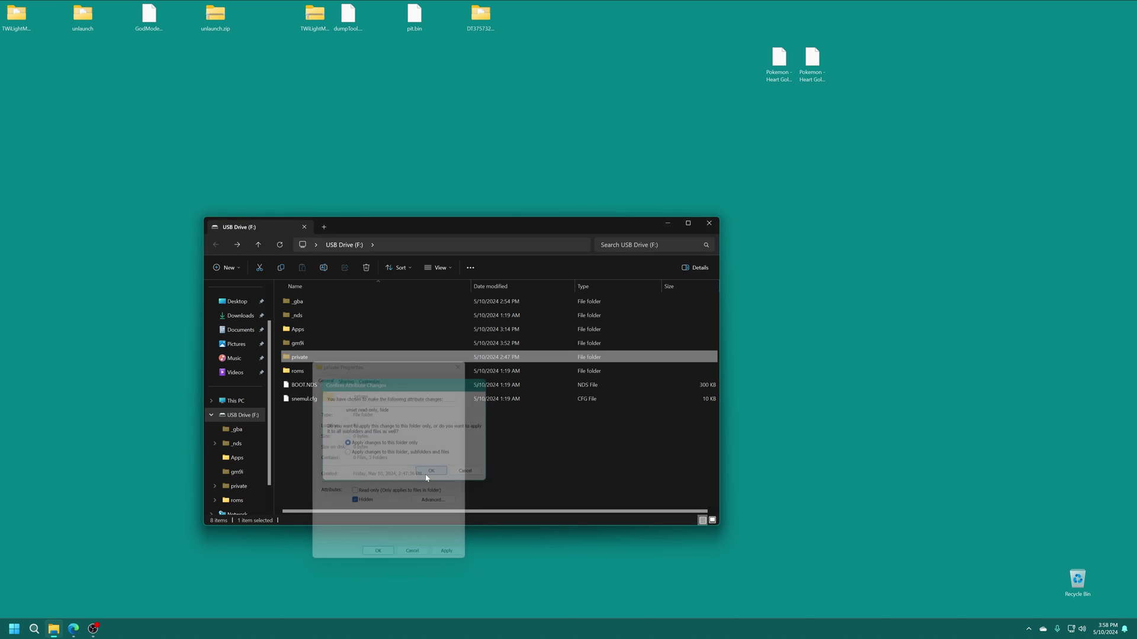
- Set the Hidden attribute on the BOOT.NDS file in the drive root
{"action": "right_click", "coordinate": [298, 388]}
{"action": "left_click", "coordinate": [336, 543]}
{"action": "left_click", "coordinate": [380, 549]}
{"action": "left_click", "coordinate": [369, 597]}
{"action": "left_click", "coordinate": [348, 452]}
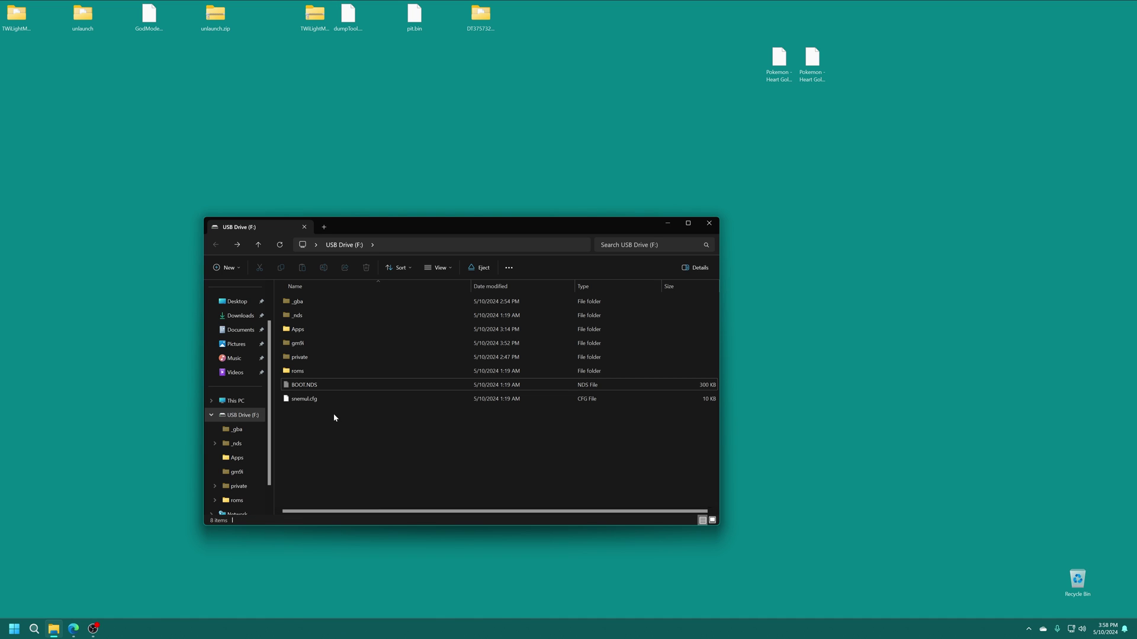
- Copy Pokemon - Heart Gold Version.nds from the desktop into the roms\nds folder on USB Drive (F:)
{"action": "double_click", "coordinate": [293, 370]}
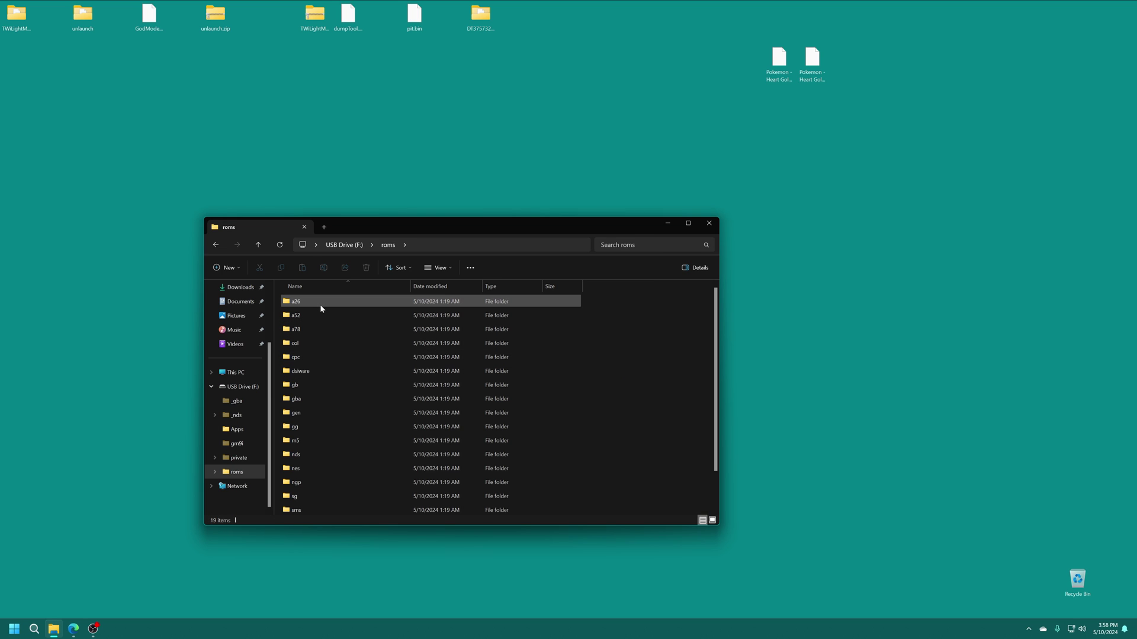
{"action": "double_click", "coordinate": [302, 457]}
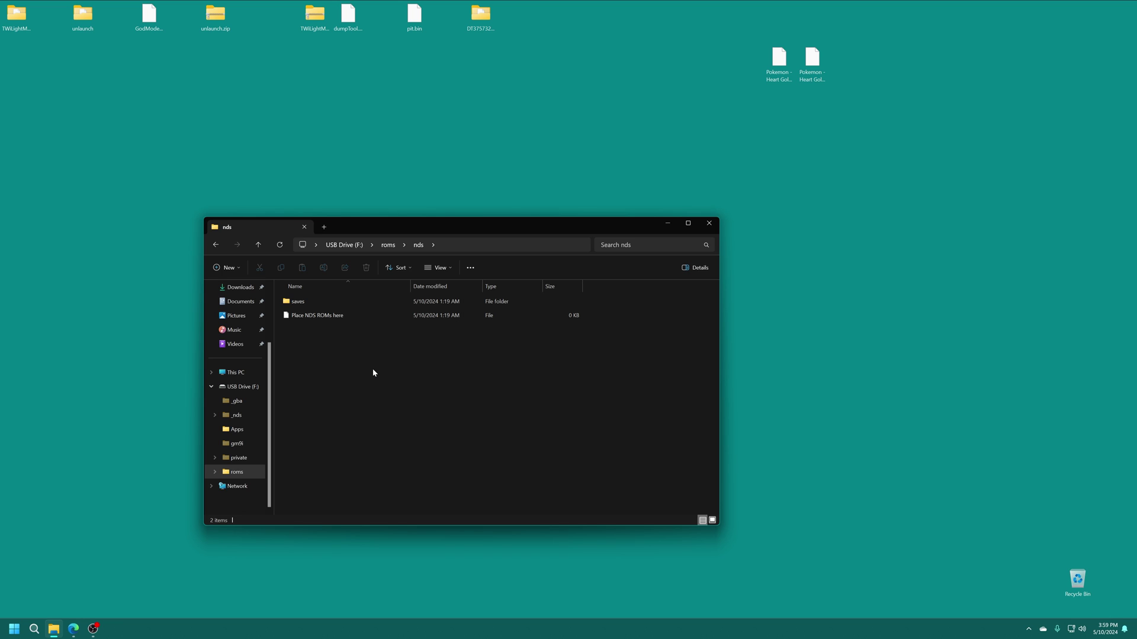
{"action": "left_click", "coordinate": [786, 87]}
{"action": "left_click_drag", "start_coordinate": [783, 61], "coordinate": [373, 389]}
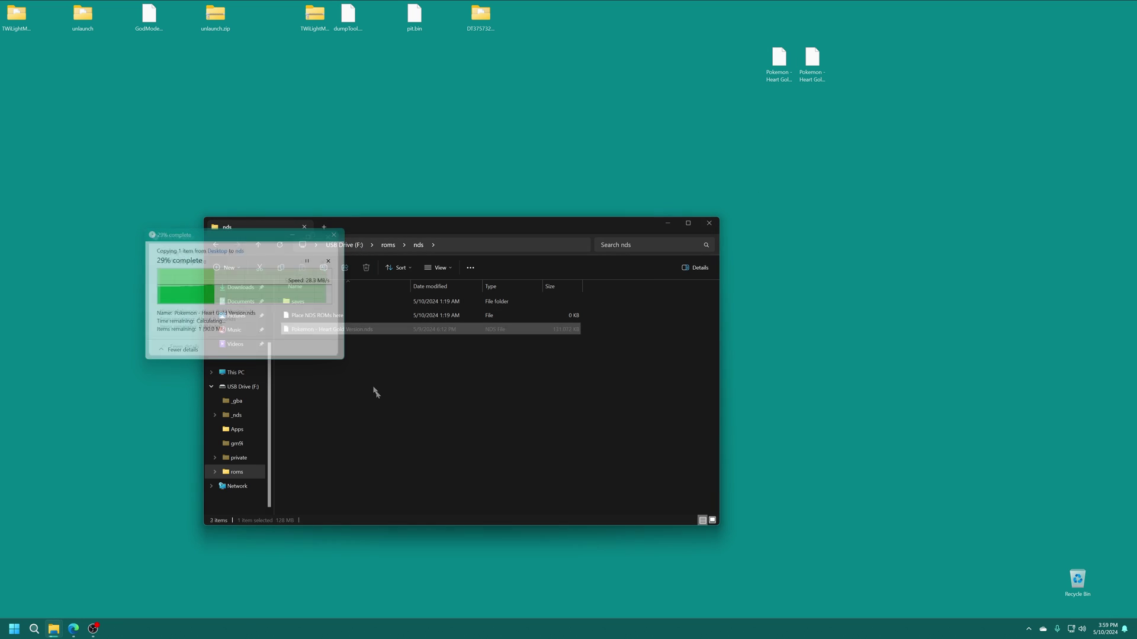
- Copy Pokemon - Heart Gold Version.sav from the desktop into the saves folder inside roms\nds on USB Drive (F:)
{"action": "left_click", "coordinate": [814, 60]}
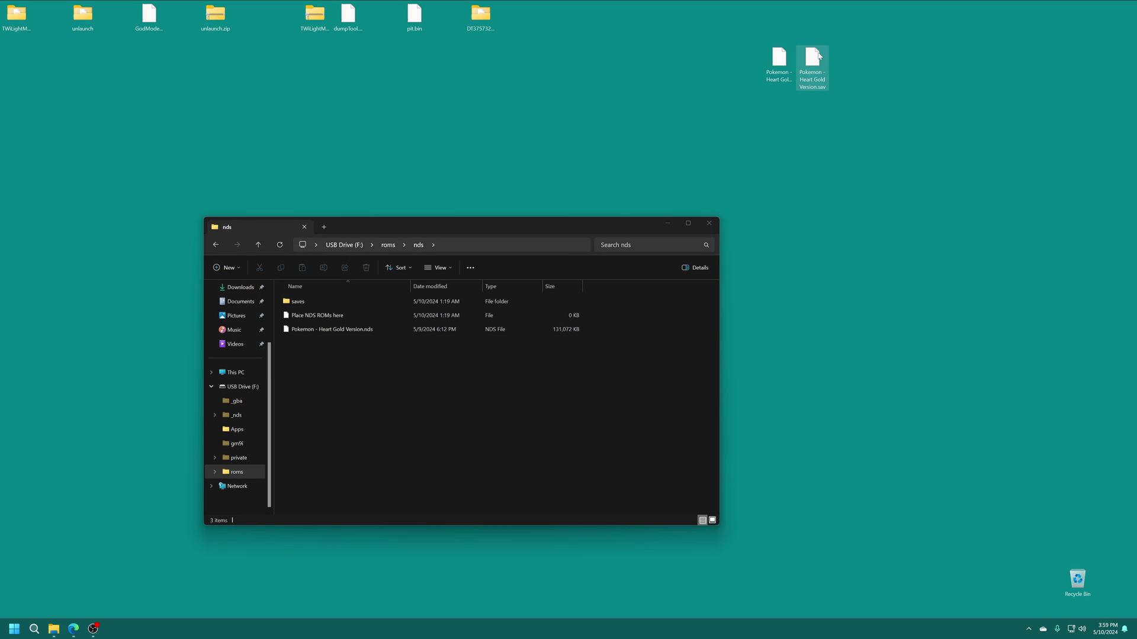
{"action": "left_click_drag", "start_coordinate": [818, 56], "coordinate": [320, 302]}
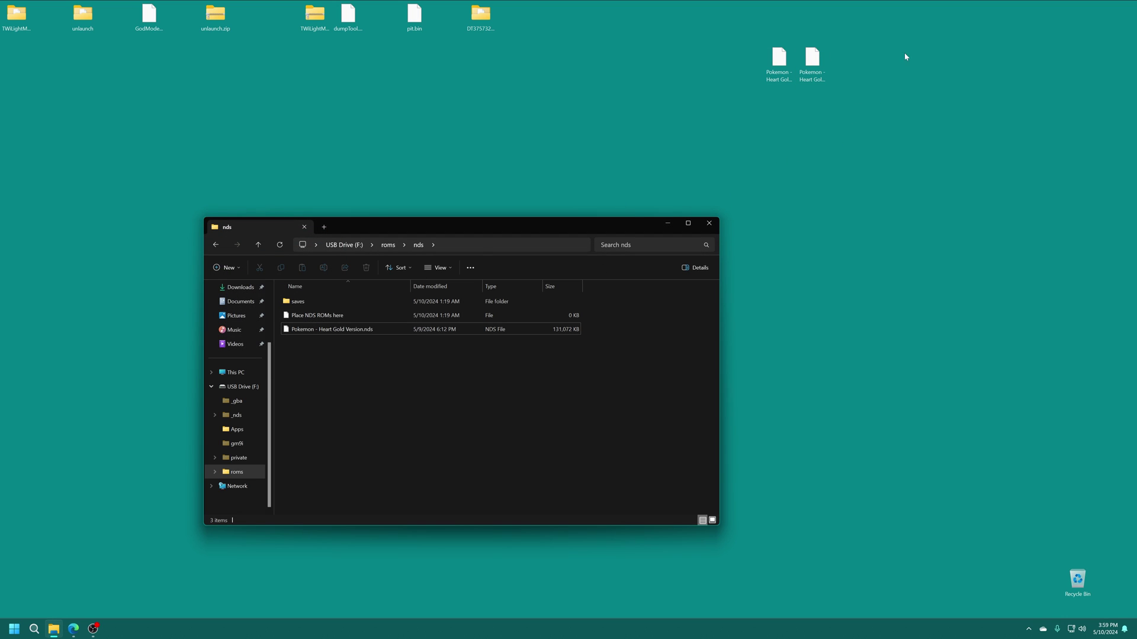
{"action": "left_click_drag", "start_coordinate": [906, 35], "coordinate": [863, 168]}
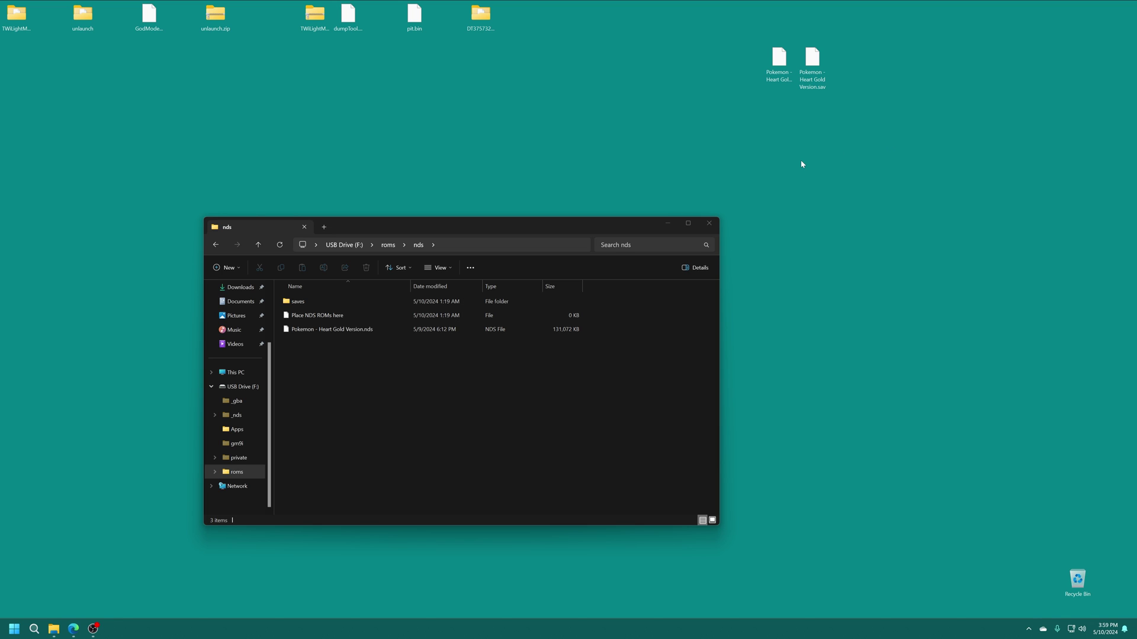
- Examine the console subfolders in the roms folder on USB Drive (F:), looking inside gba and dsiware
{"action": "key", "text": "BackSpace"}
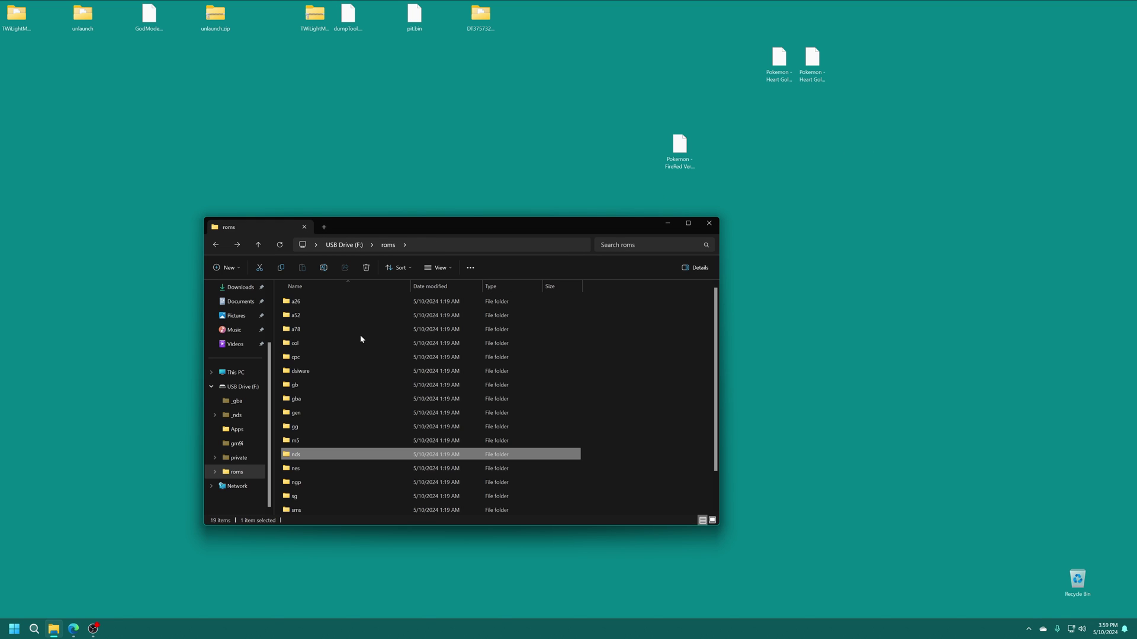
{"action": "double_click", "coordinate": [305, 399]}
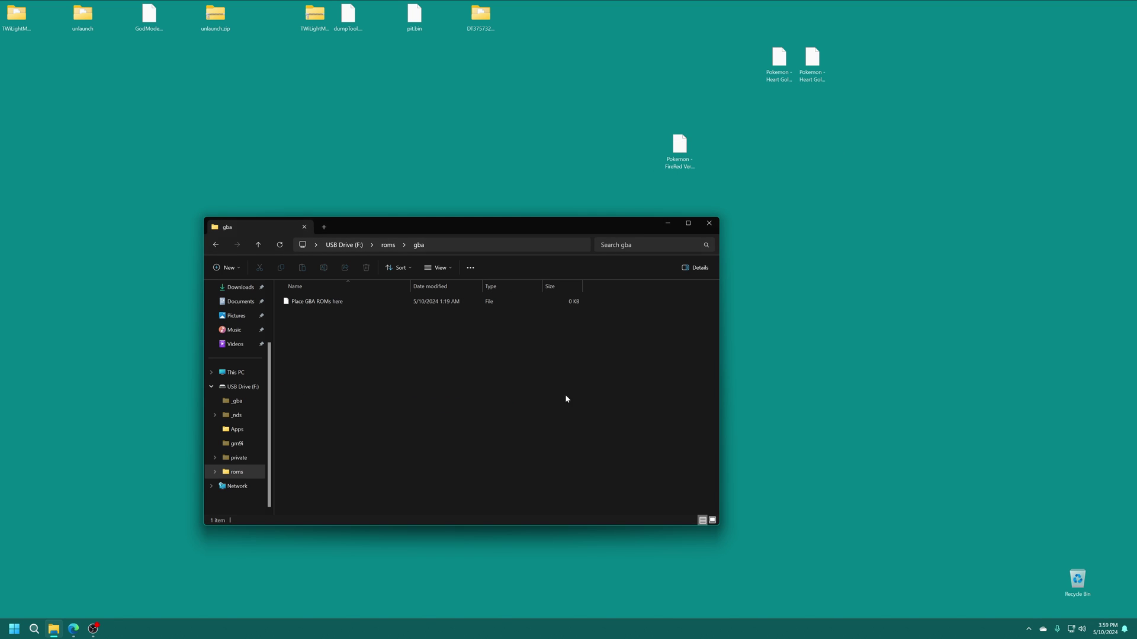
{"action": "left_click", "coordinate": [326, 310]}
{"action": "key", "text": "BackSpace"}
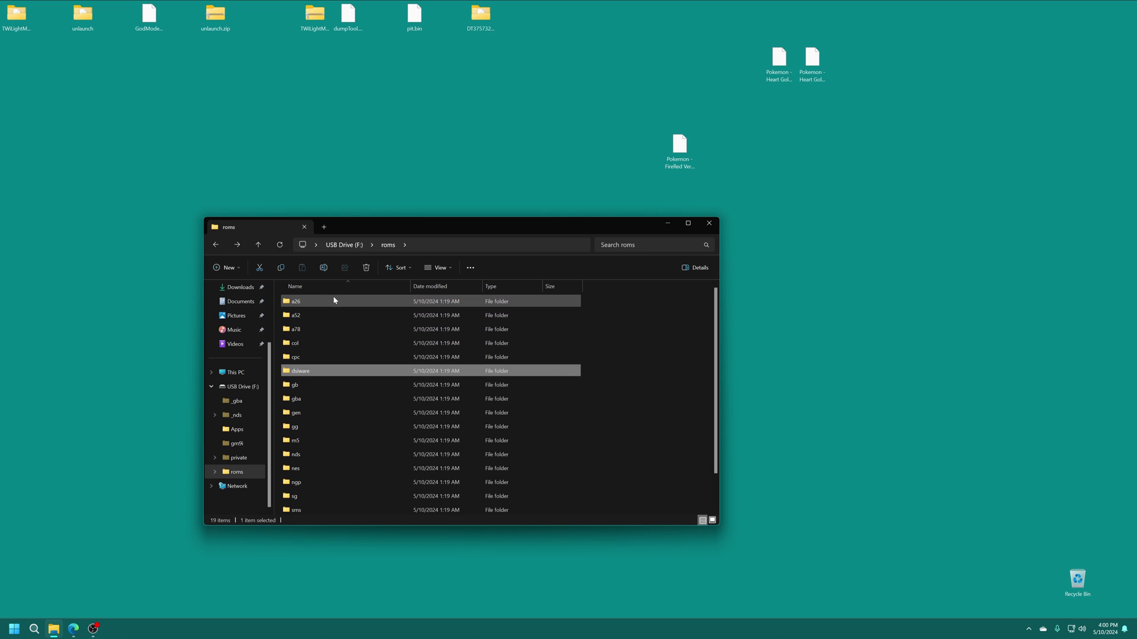
{"action": "scroll", "coordinate": [328, 491], "scroll_direction": "down", "scroll_amount": 1}
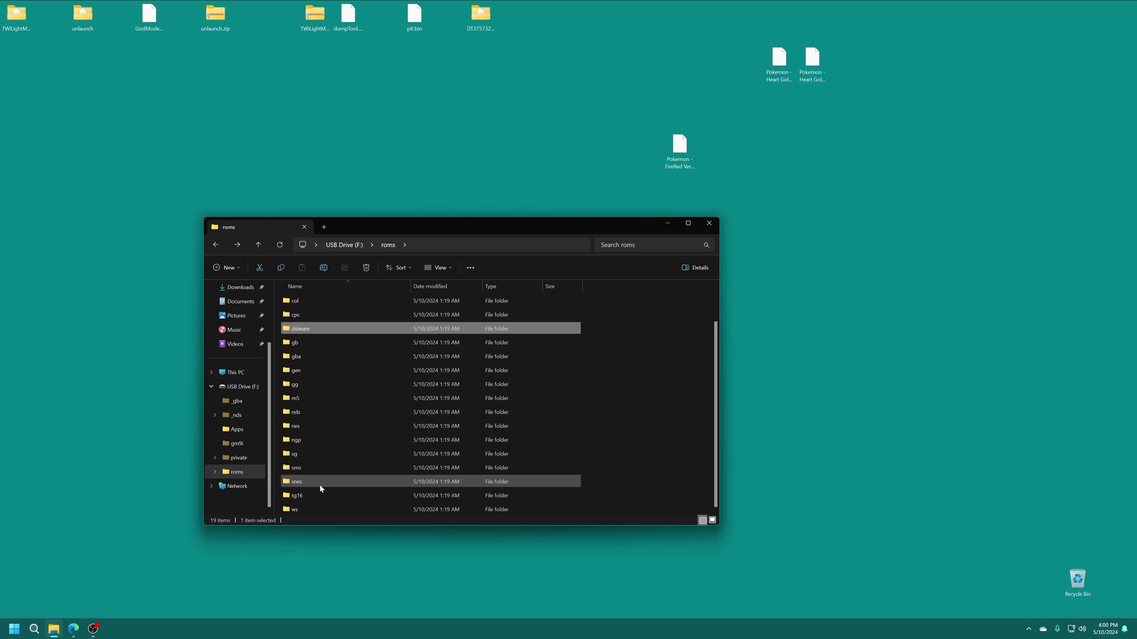
{"action": "scroll", "coordinate": [357, 486], "scroll_direction": "up", "scroll_amount": 1}
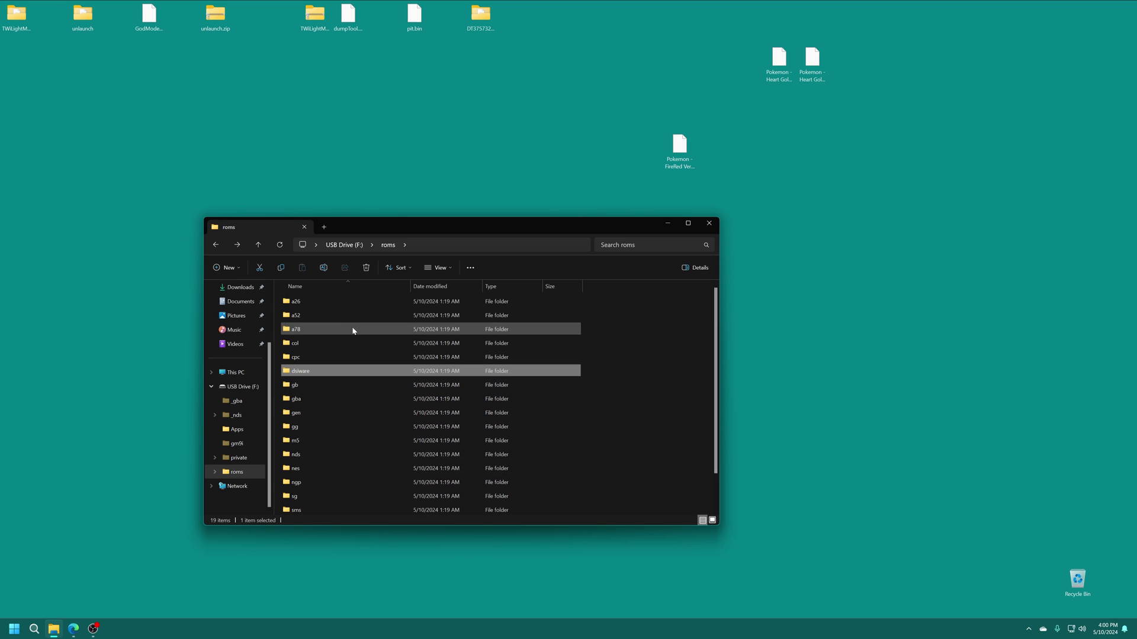
{"action": "double_click", "coordinate": [358, 370]}
{"action": "key", "text": "alt+Left"}
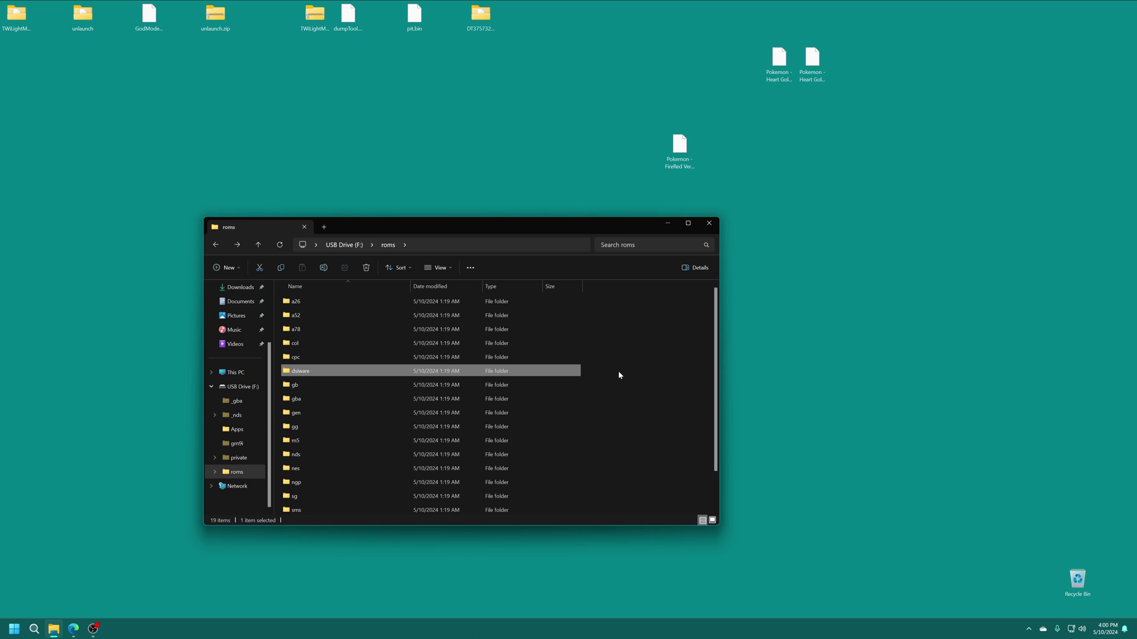
{"action": "left_click", "coordinate": [619, 366]}
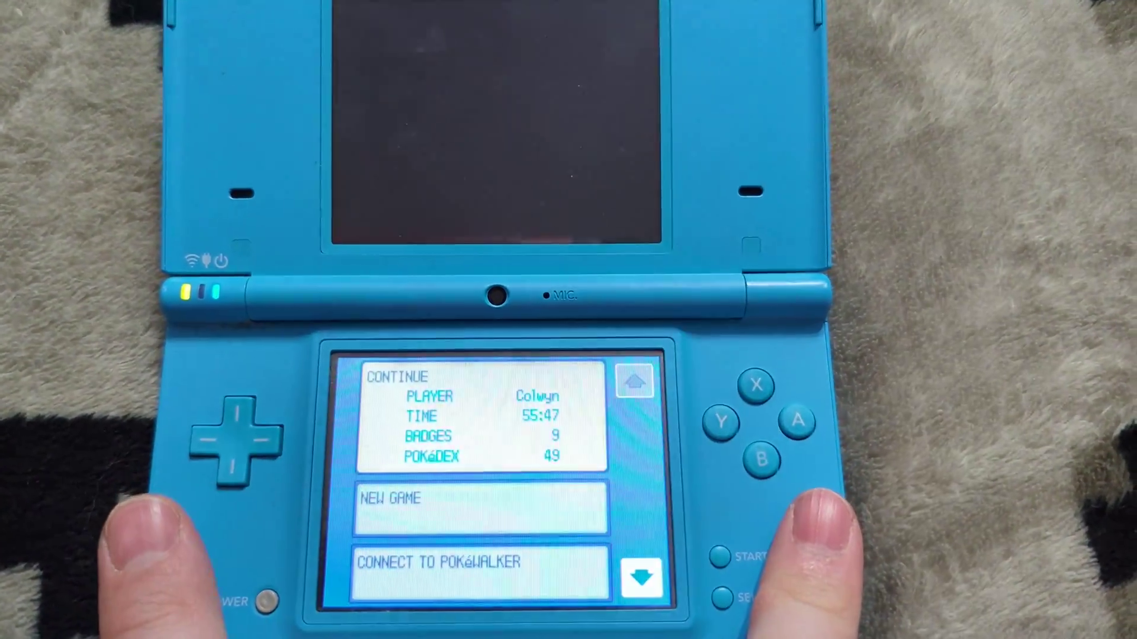
{"action": "key", "text": "a"}
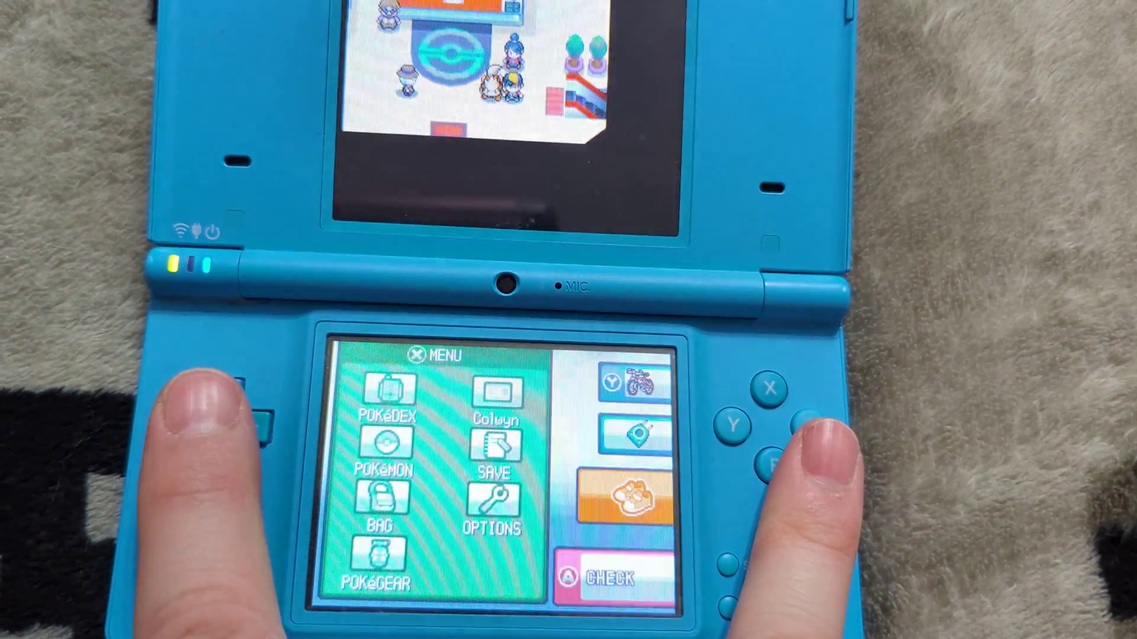
{"action": "key", "text": "Down"}
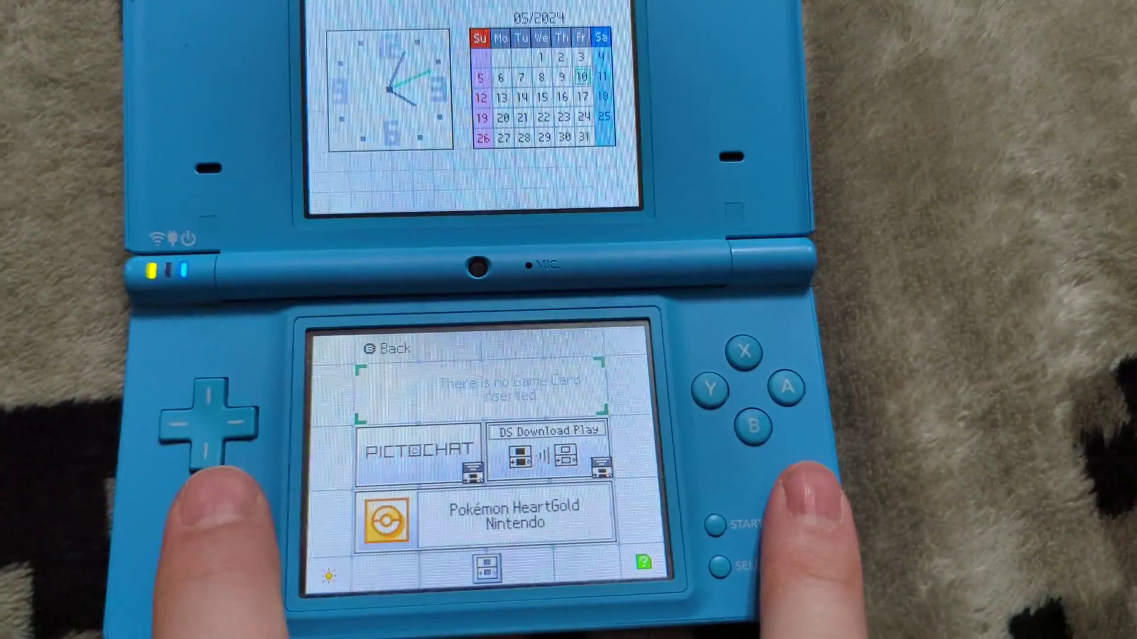
{"action": "key", "text": "Down"}
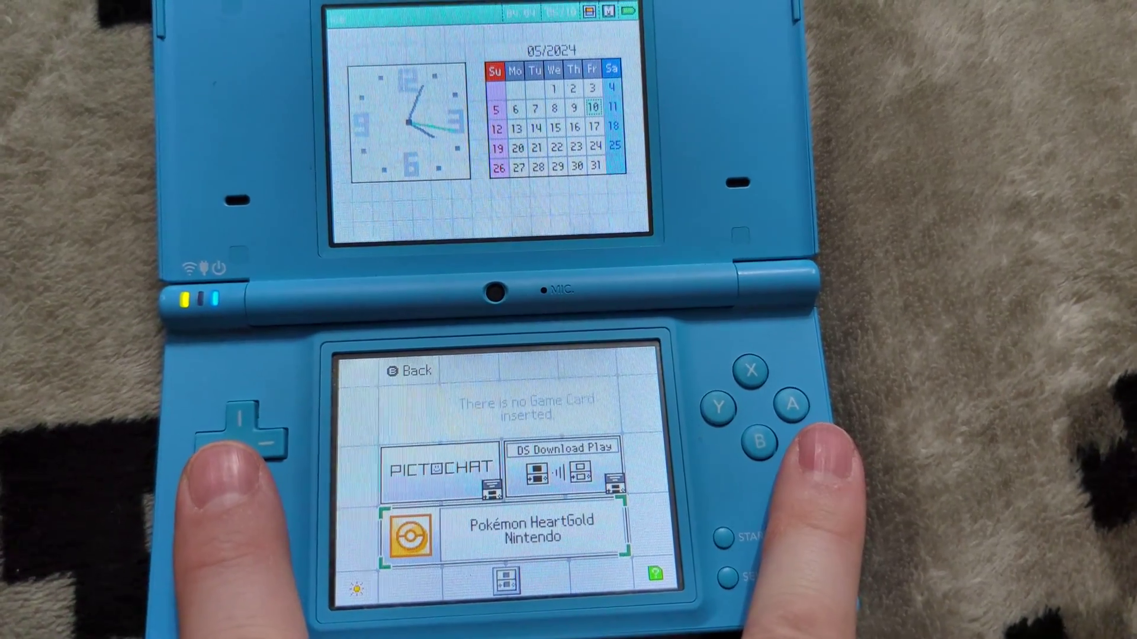
{"action": "key", "text": "Down"}
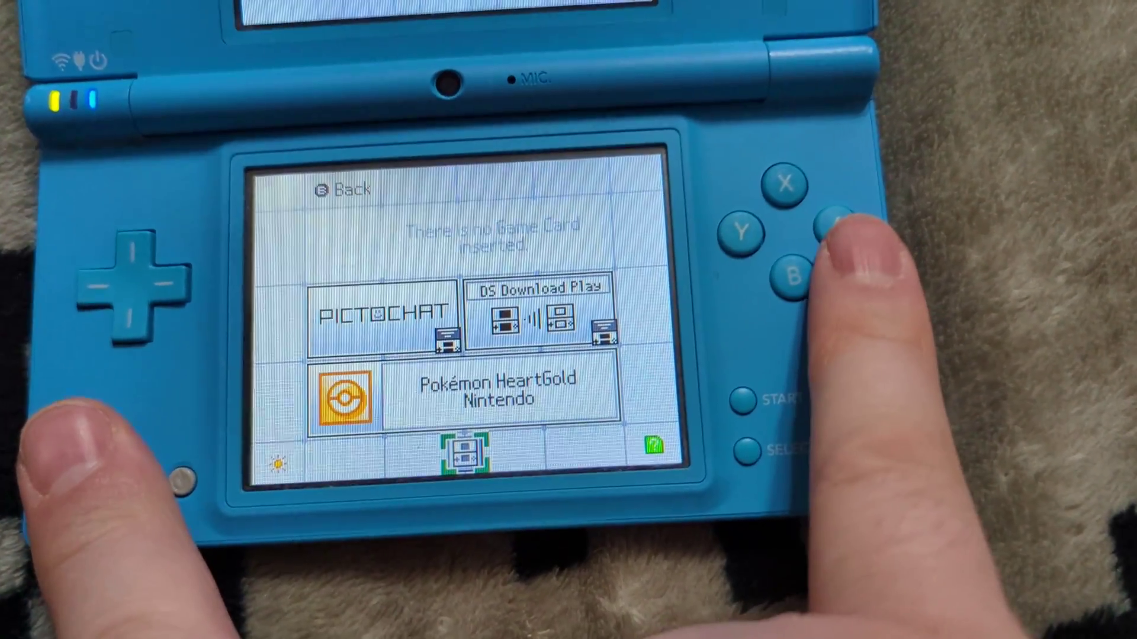
{"action": "key", "text": "a"}
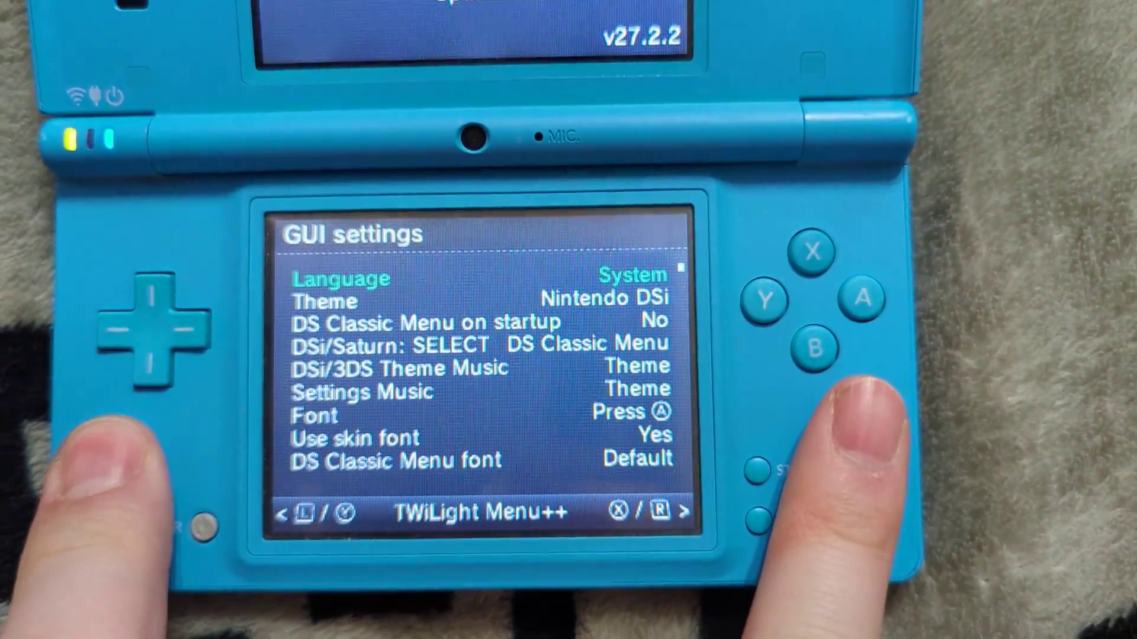
{"action": "key", "text": "Down"}
{"action": "key", "text": "Right"}
{"action": "key", "text": "Left"}
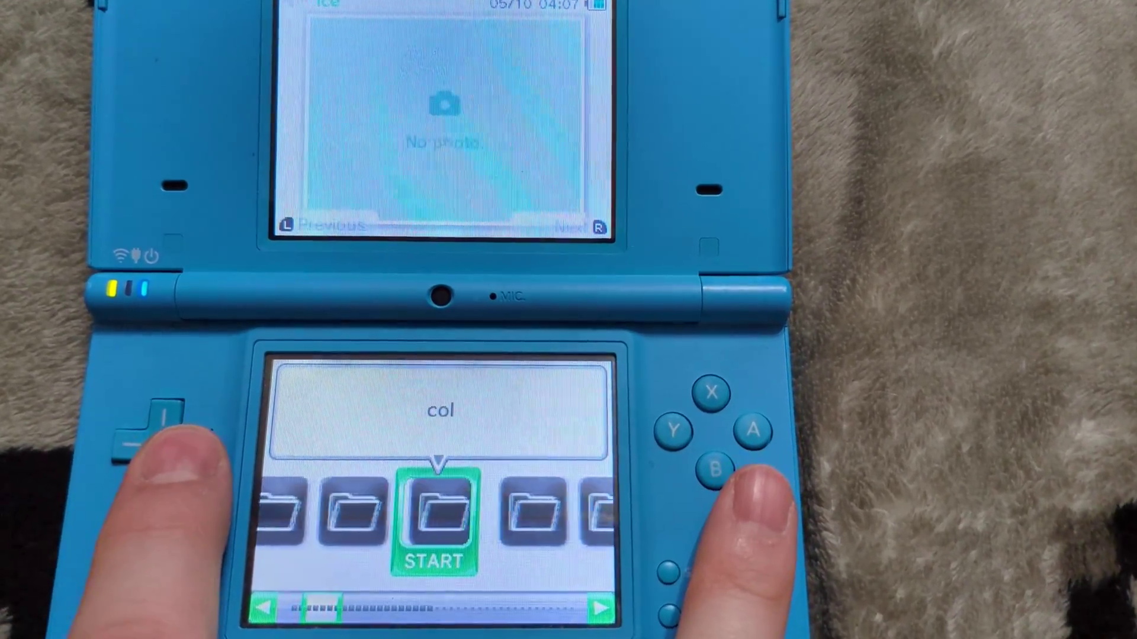
{"action": "key", "text": "Right"}
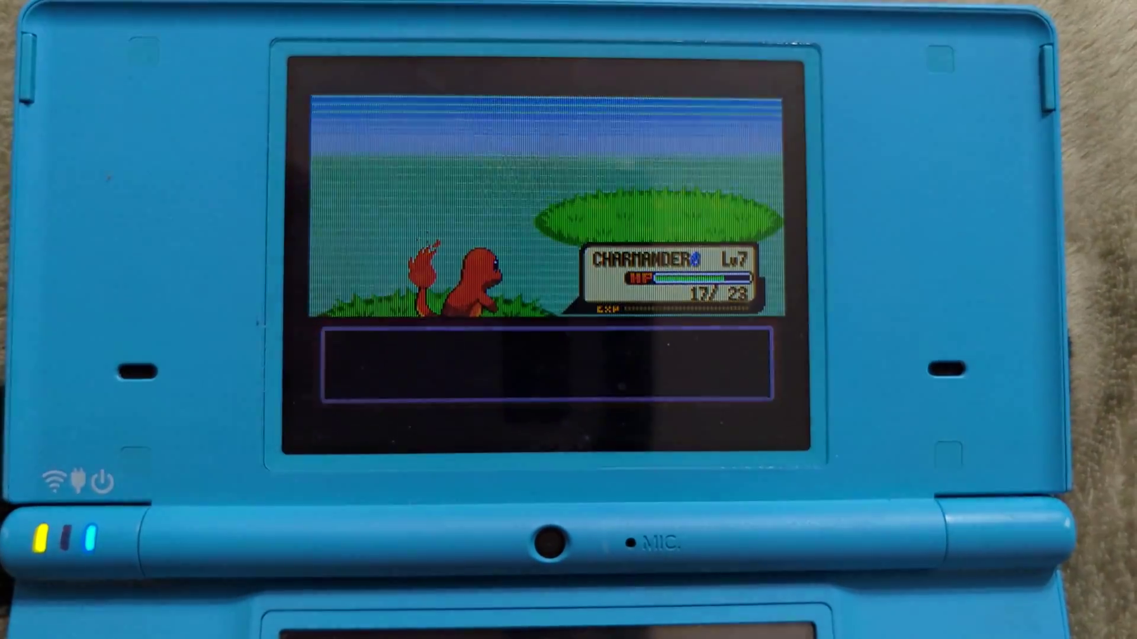
{"action": "key", "text": "Up"}
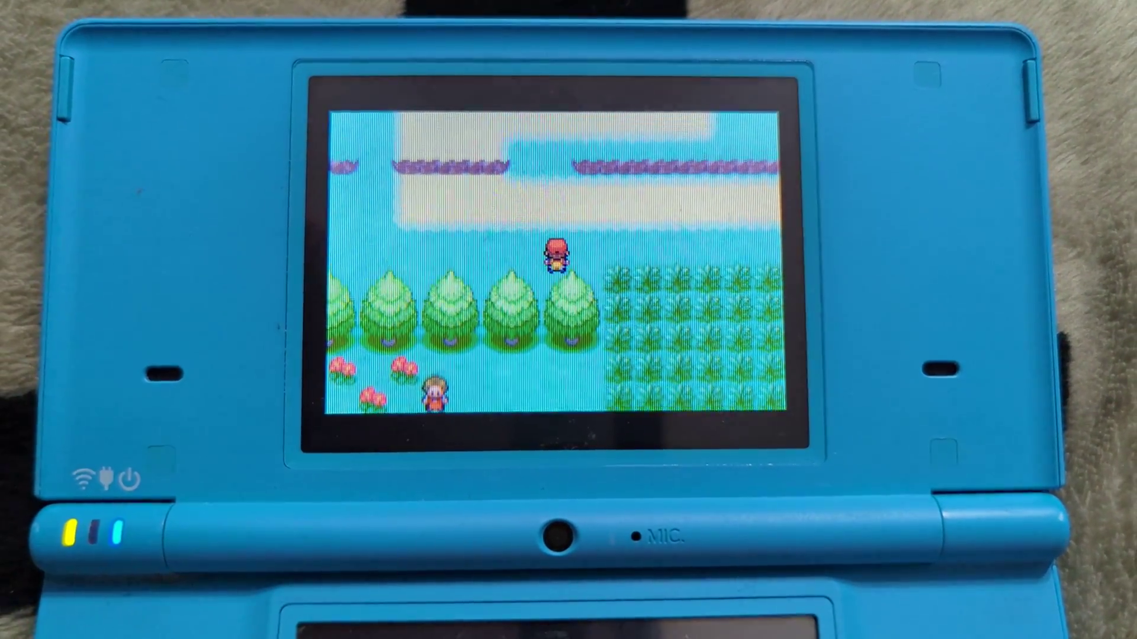
{"action": "key", "text": "Up"}
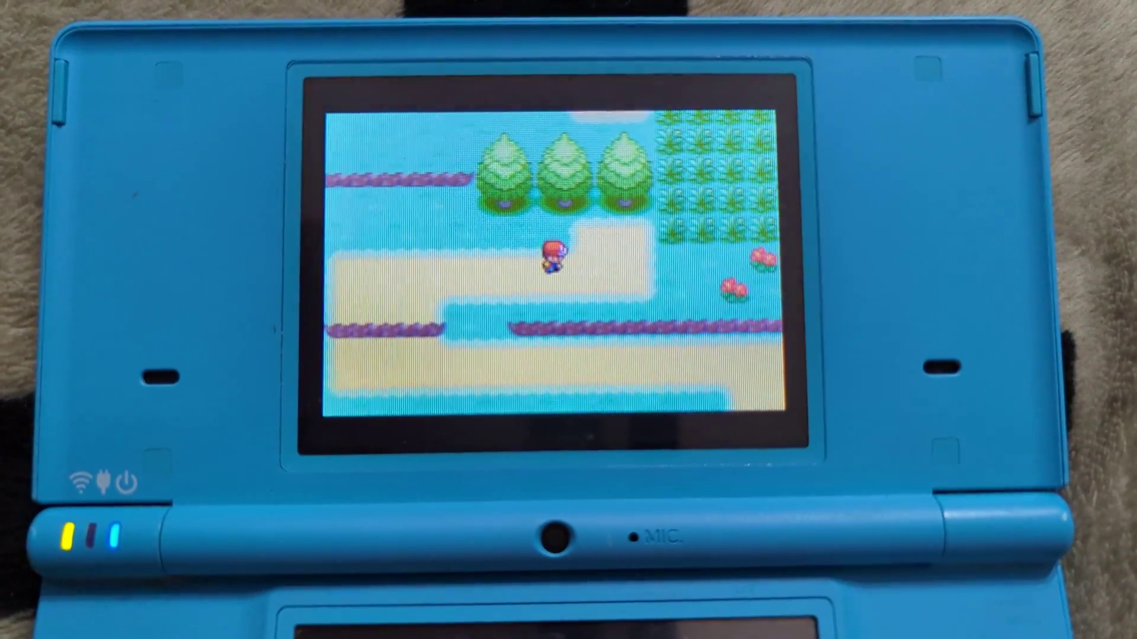
{"action": "key", "text": "Up"}
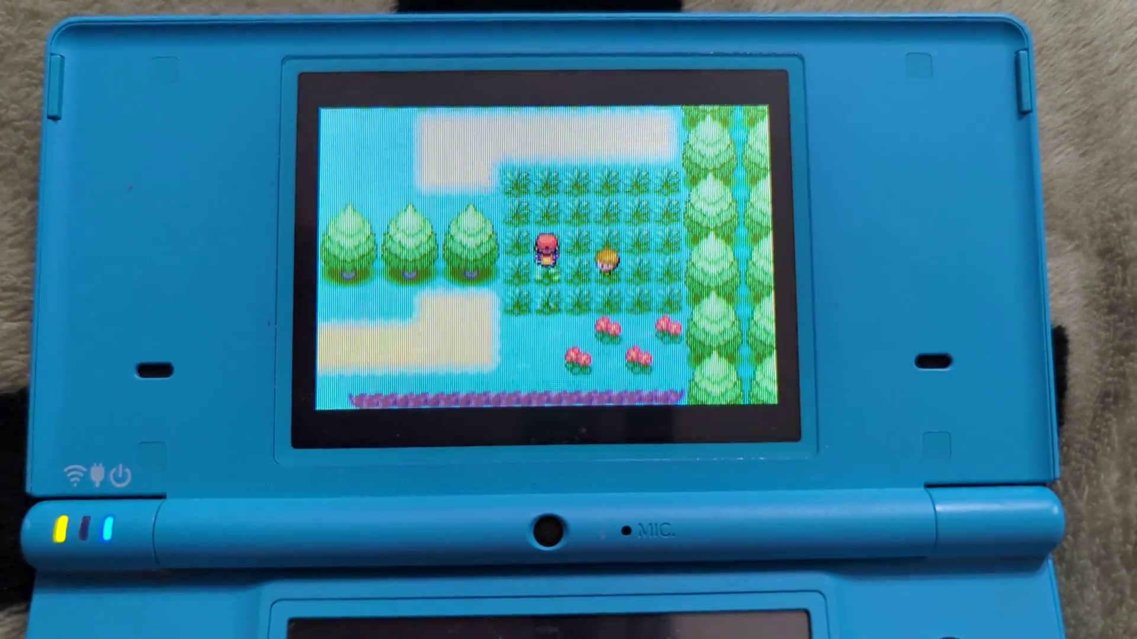